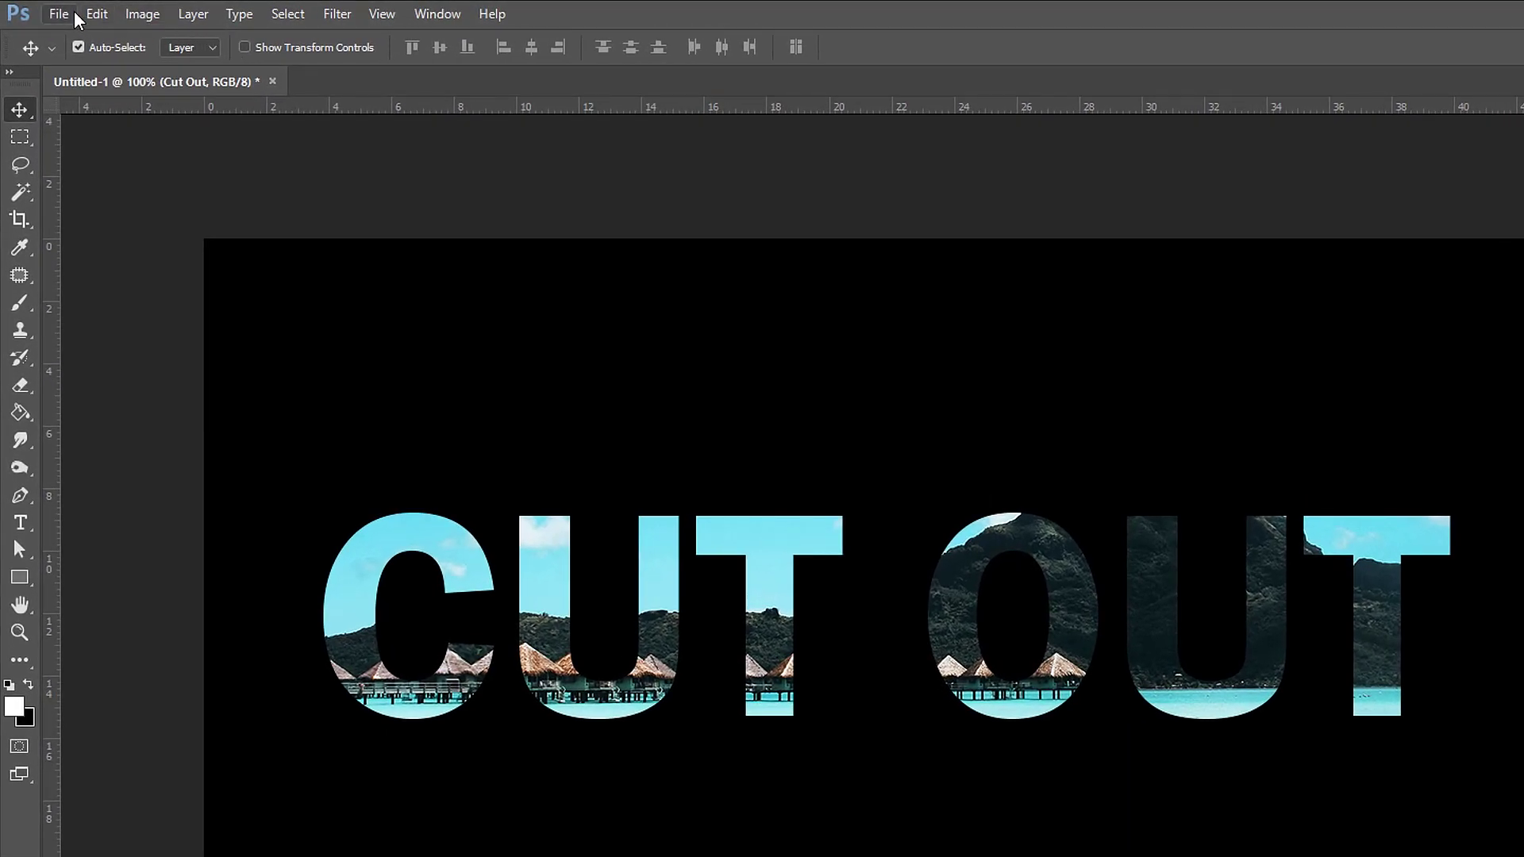
- Create a new 1280 × 720 pixel RGB document at 75 pixels/inch with a transparent background
click(60, 14)
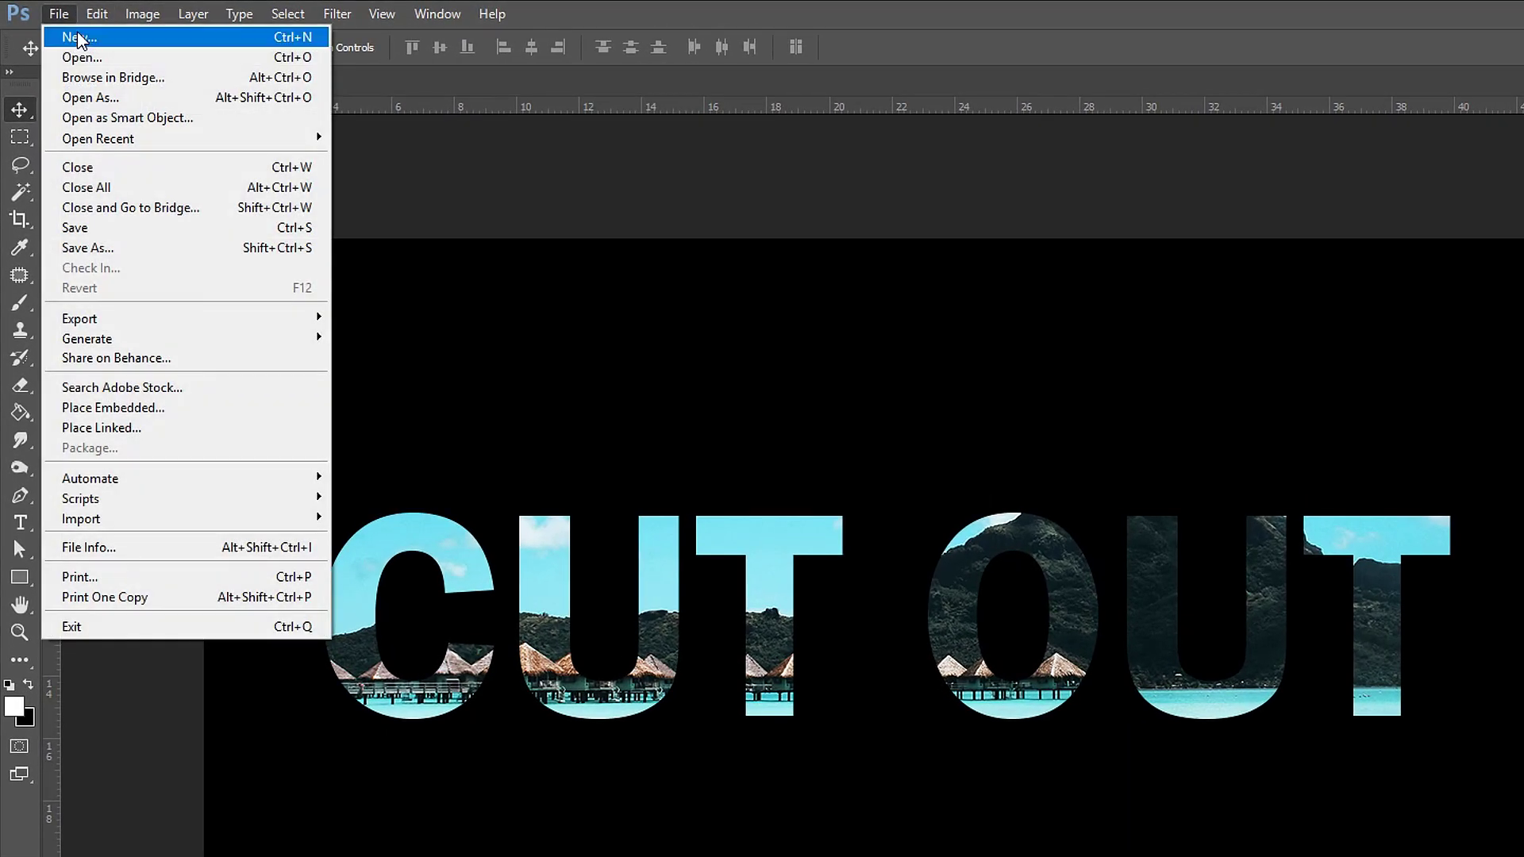
click(74, 32)
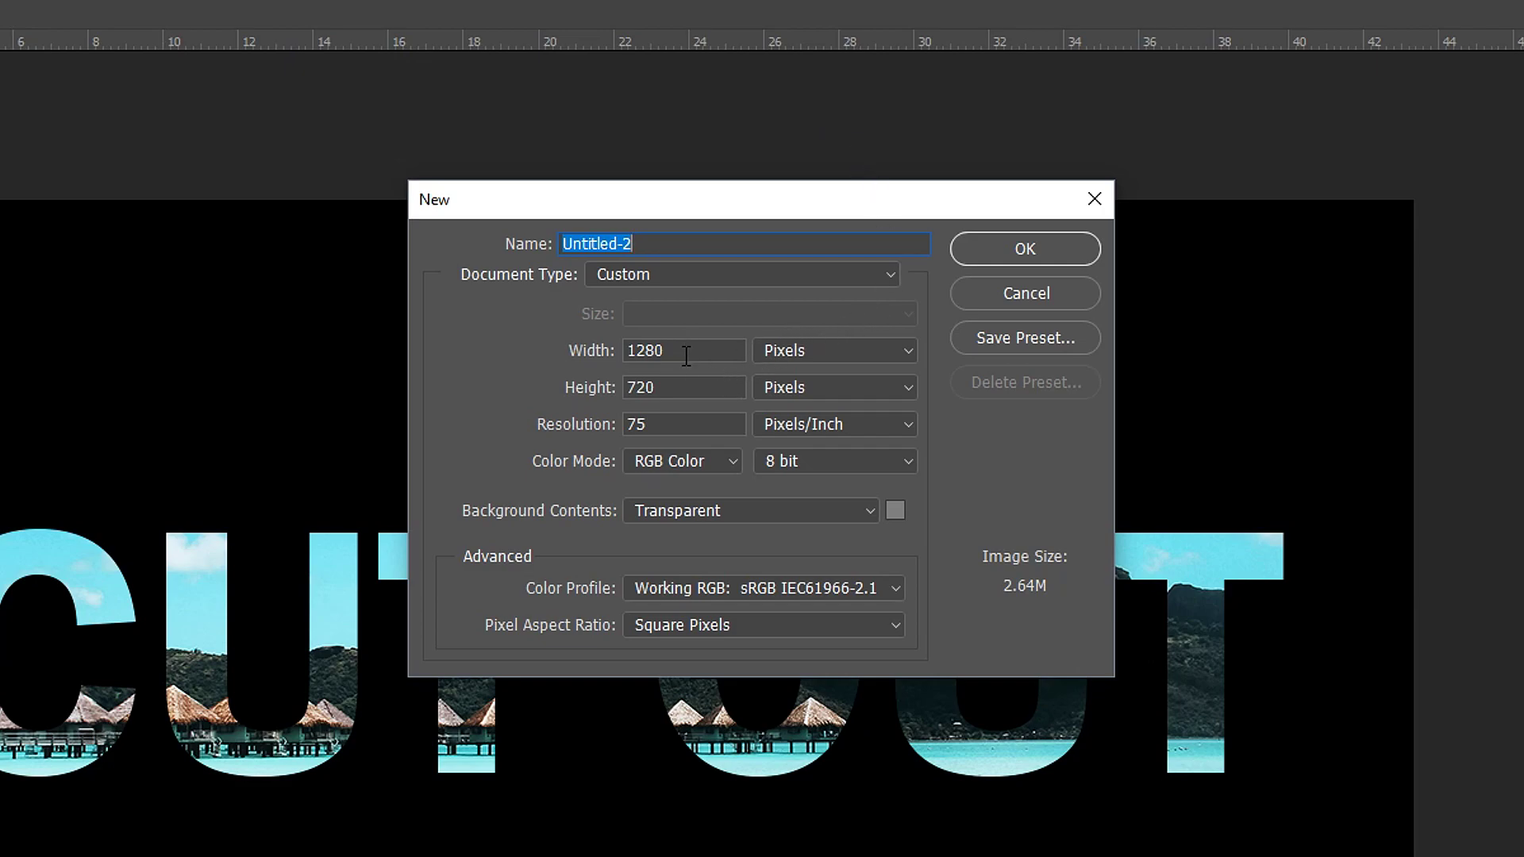
click(988, 251)
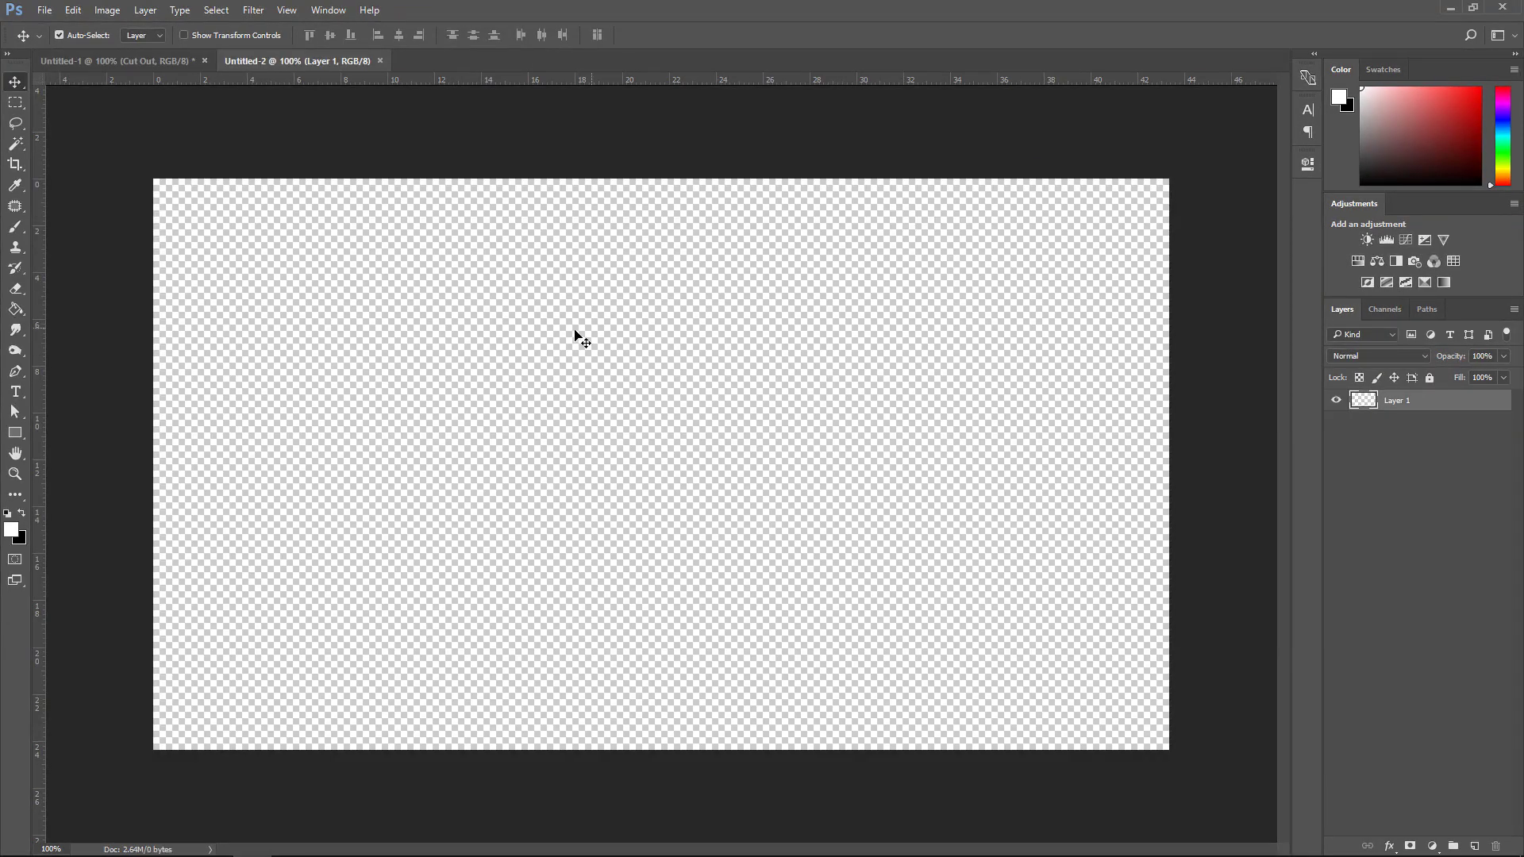
- Fill the empty layer with a very dark, near-black grey using the Paint Bucket tool
click(24, 316)
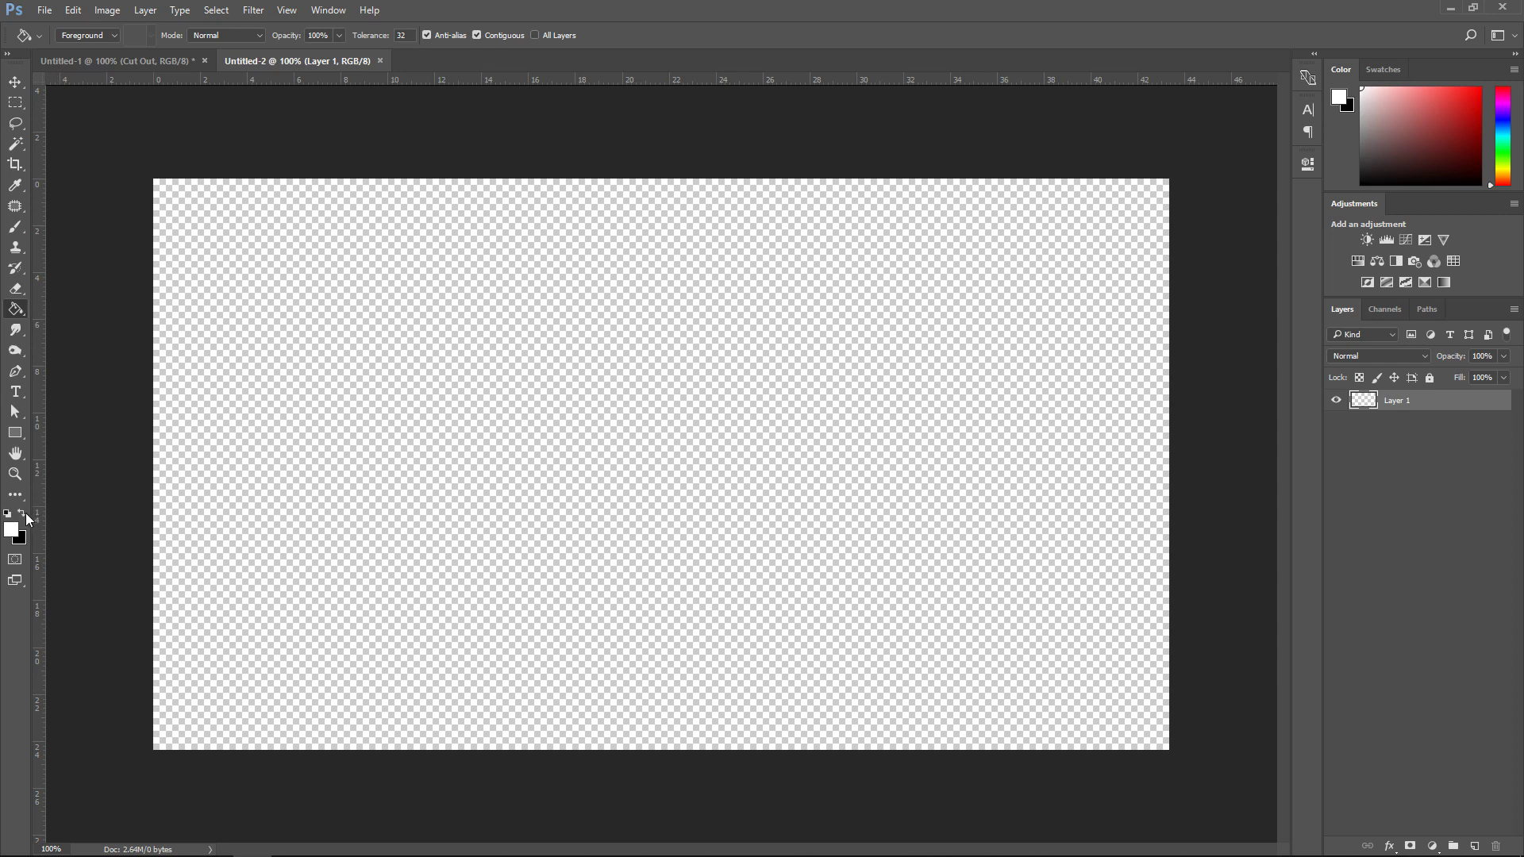
key(x)
click(17, 537)
click(769, 397)
drag(758, 397, 747, 392)
click(1118, 200)
key(g)
click(996, 332)
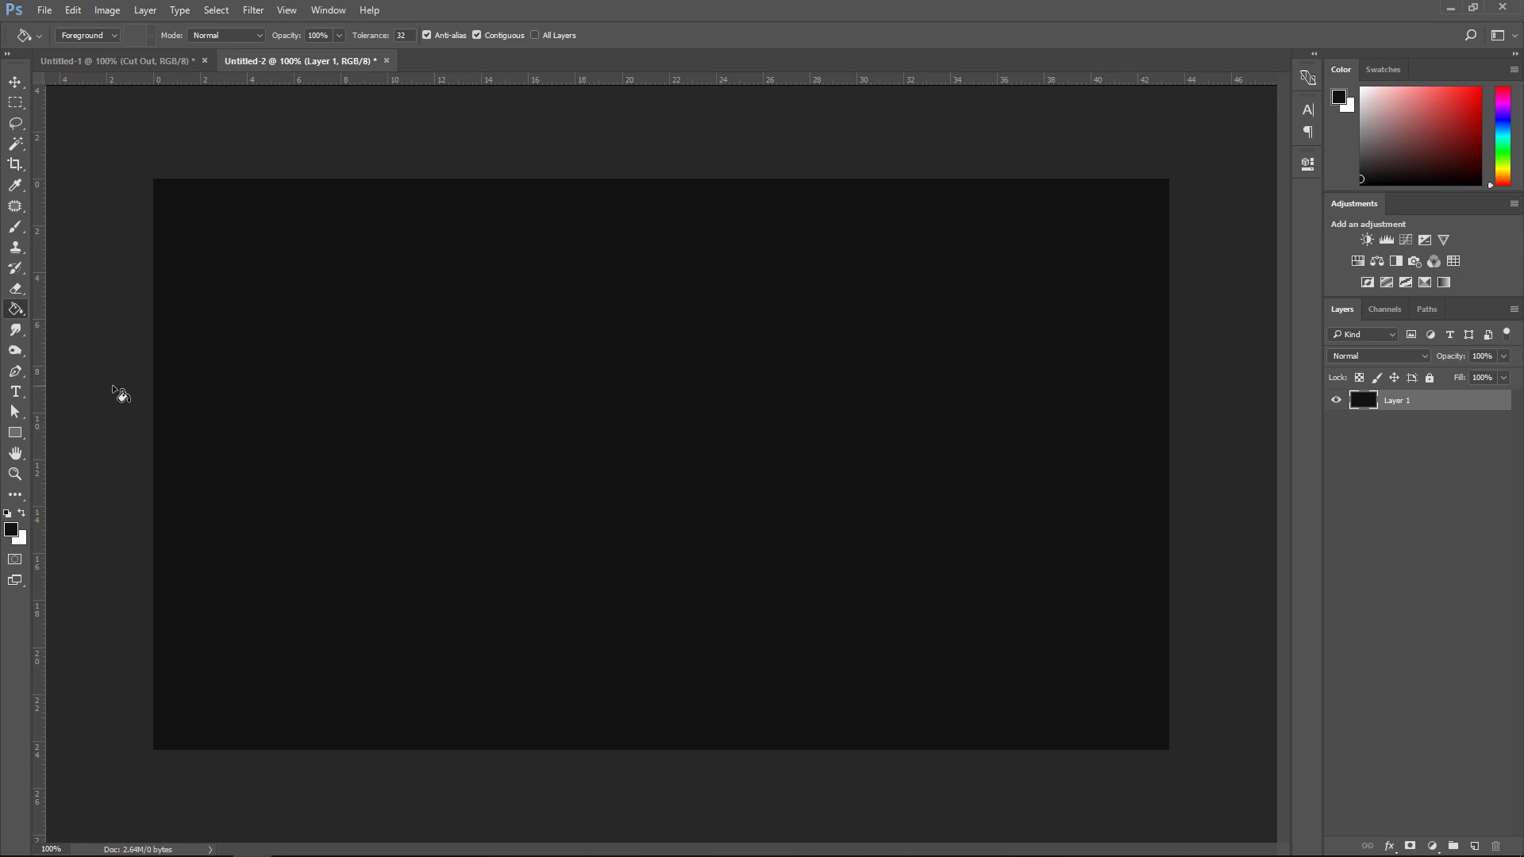
- Add white text reading "CUT OUT" in Franklin Gothic Demi at 272 pt, with the text box wide enough for one line
click(26, 396)
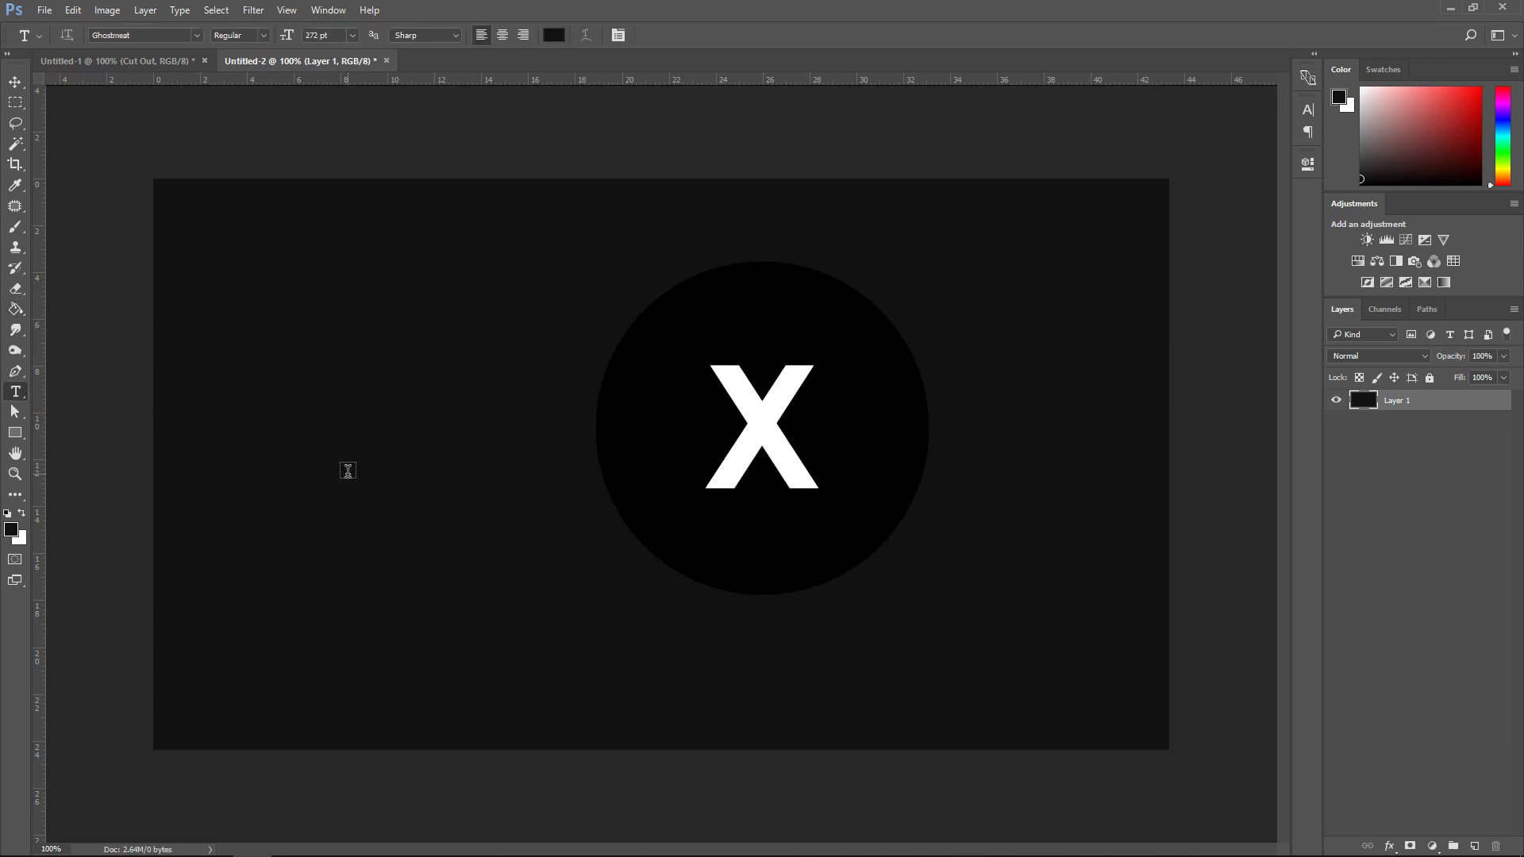
key(x)
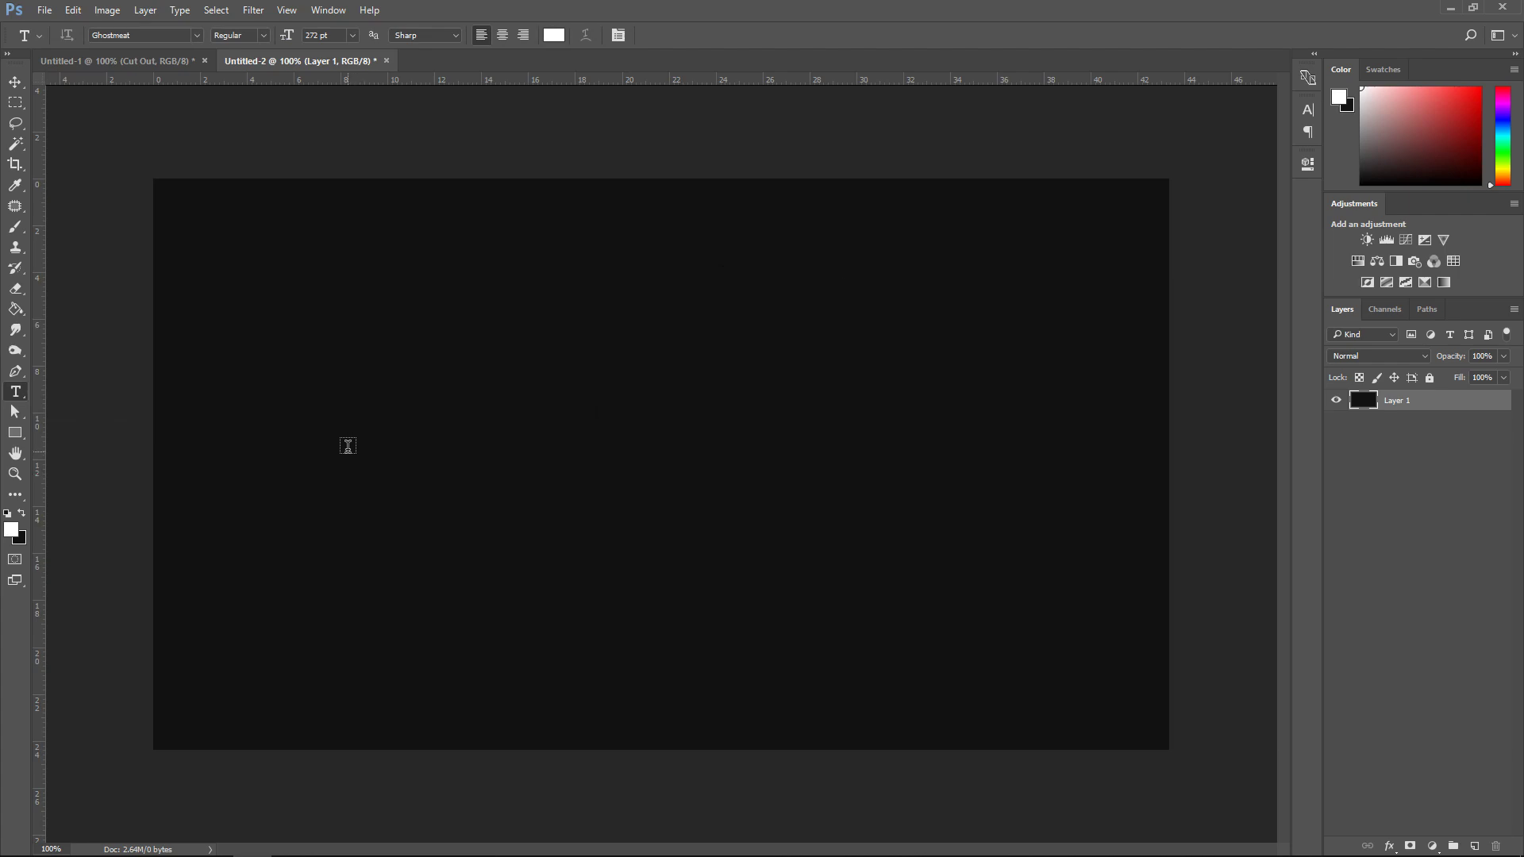
drag(256, 288, 956, 598)
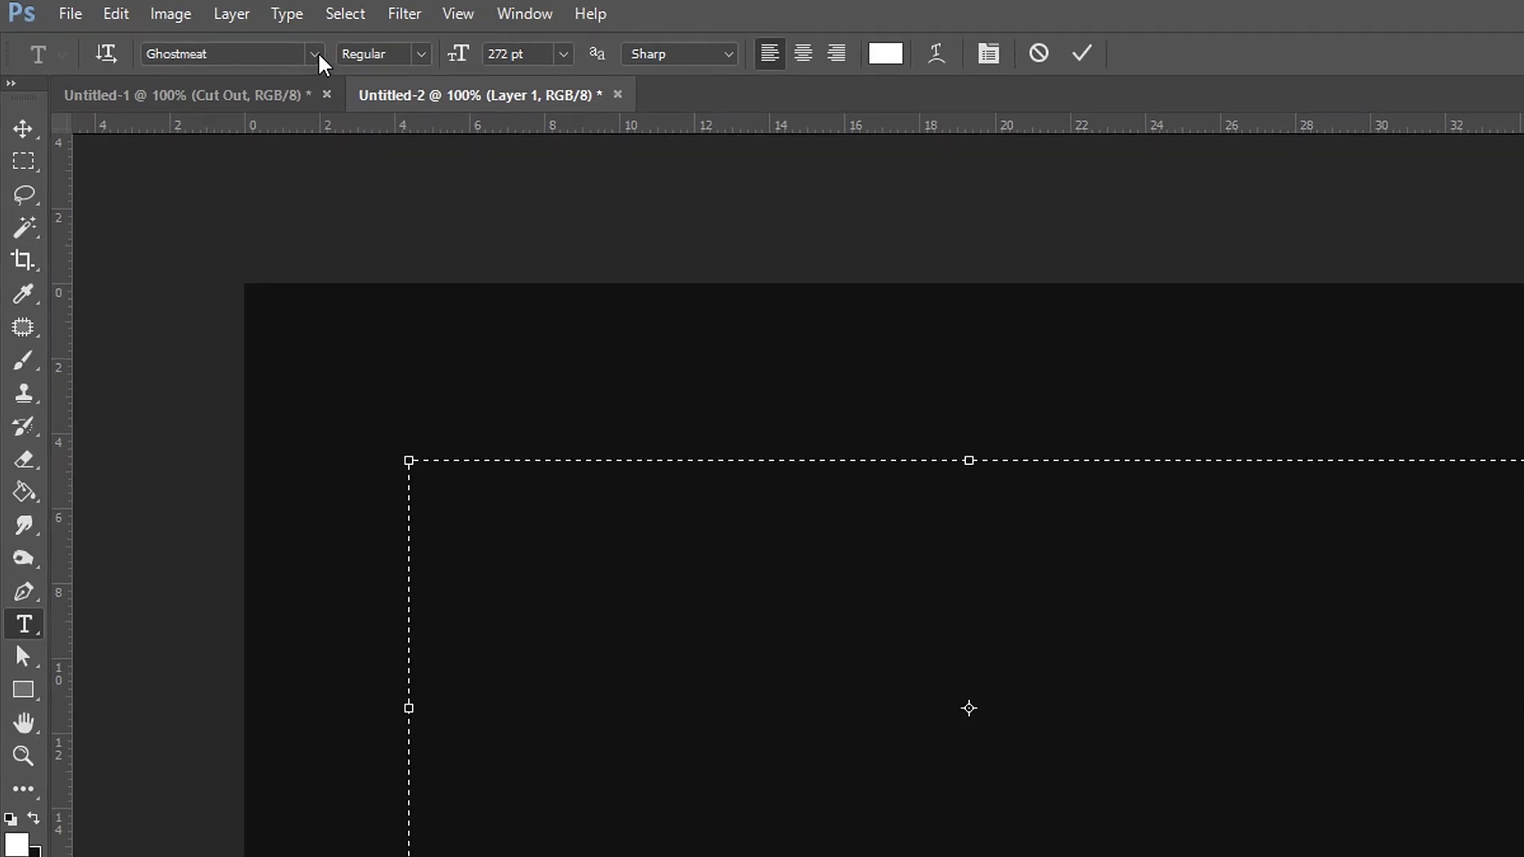
click(314, 54)
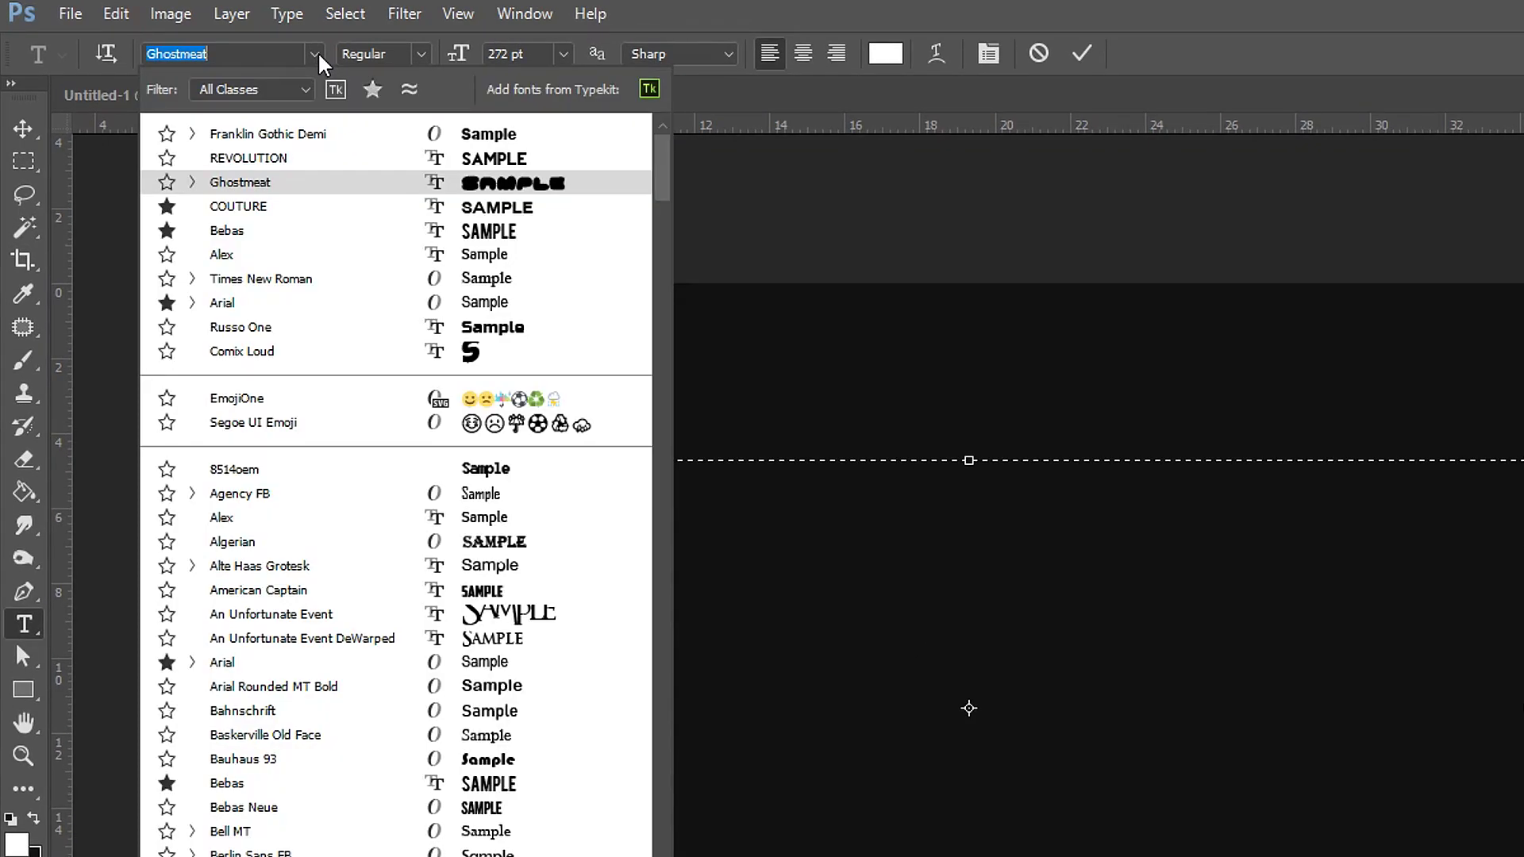
click(483, 137)
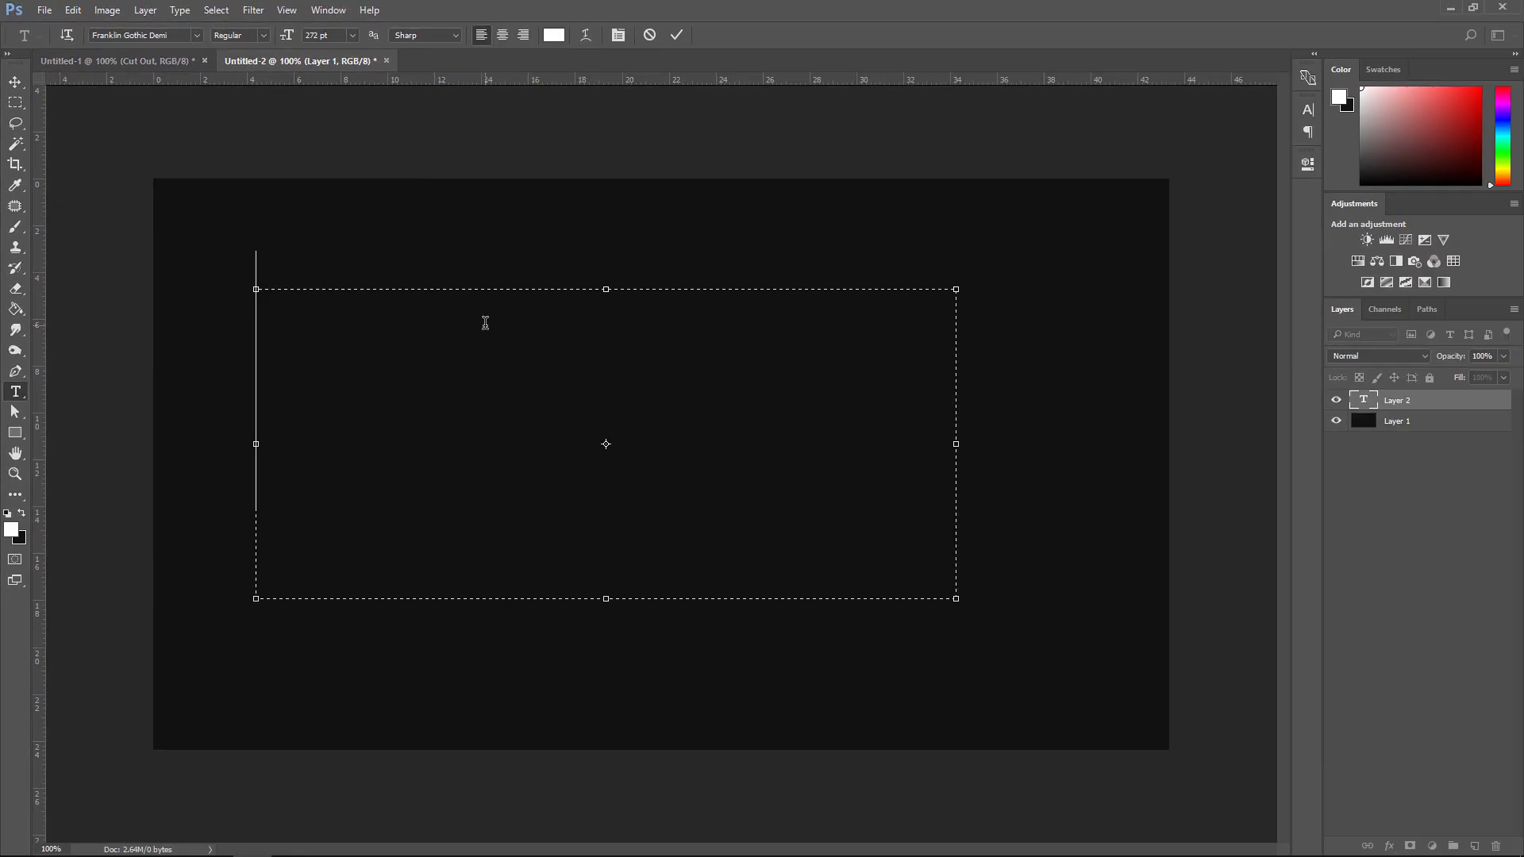
text(CUT O)
key(BackSpace)
drag(956, 599, 1108, 449)
key(ctrl+Return)
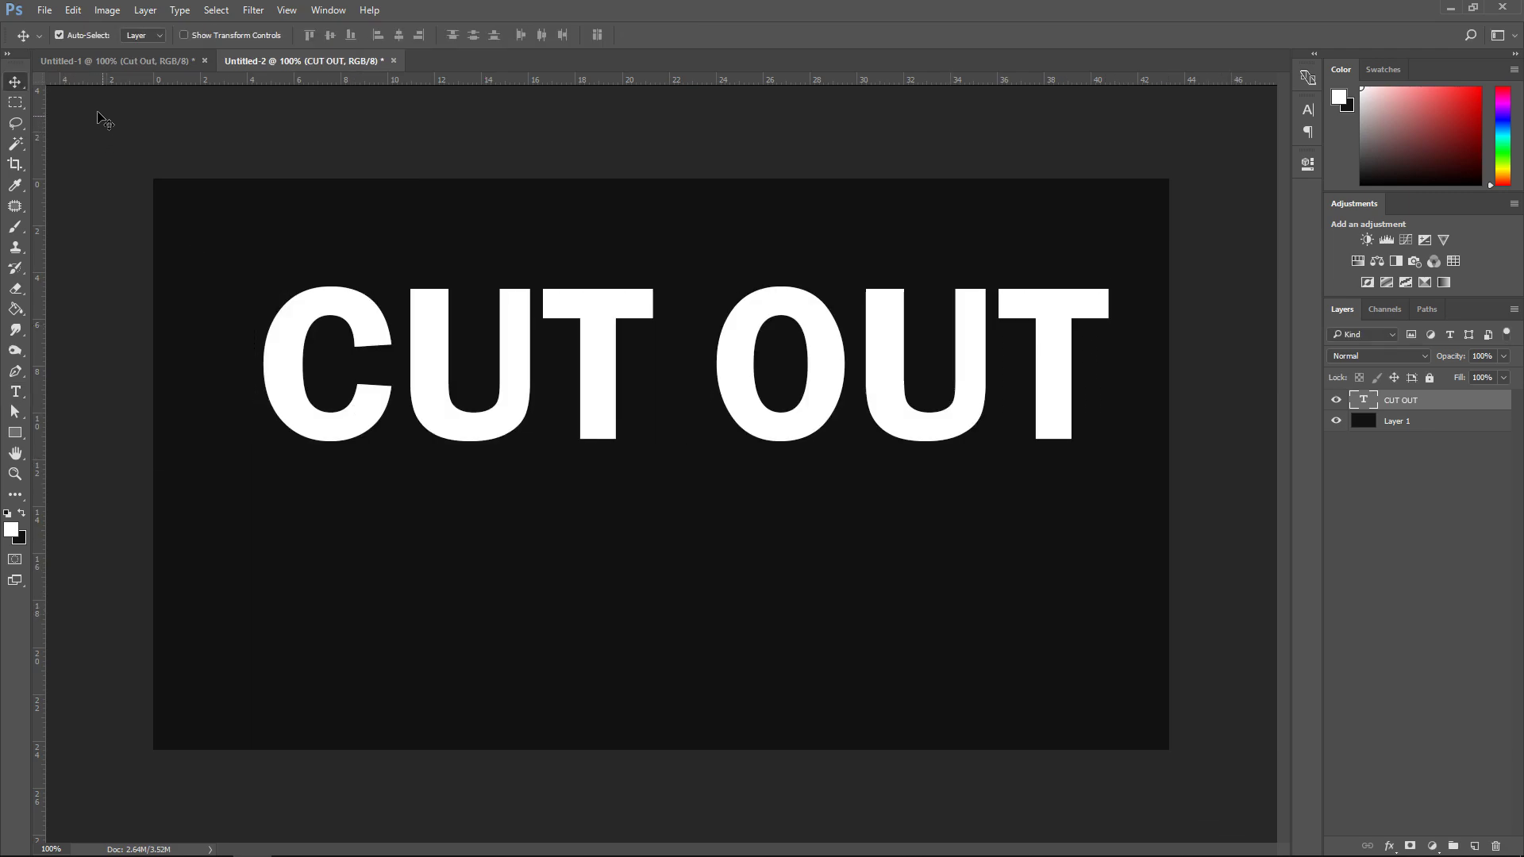
- Select the whole canvas, center the CUT OUT text on it vertically and horizontally, and deselect
click(13, 107)
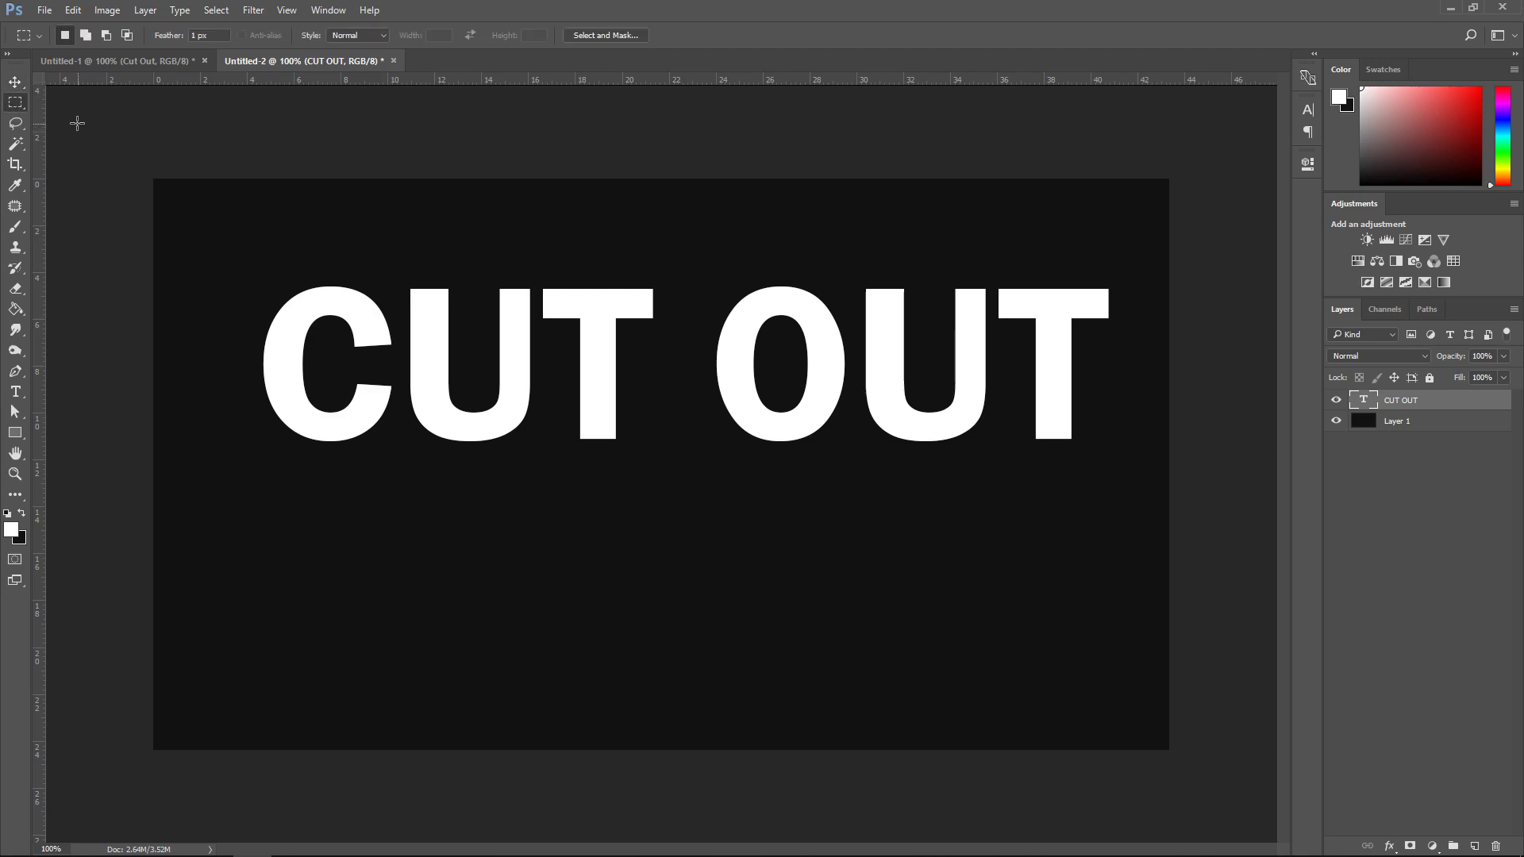
drag(78, 120, 1191, 741)
click(15, 83)
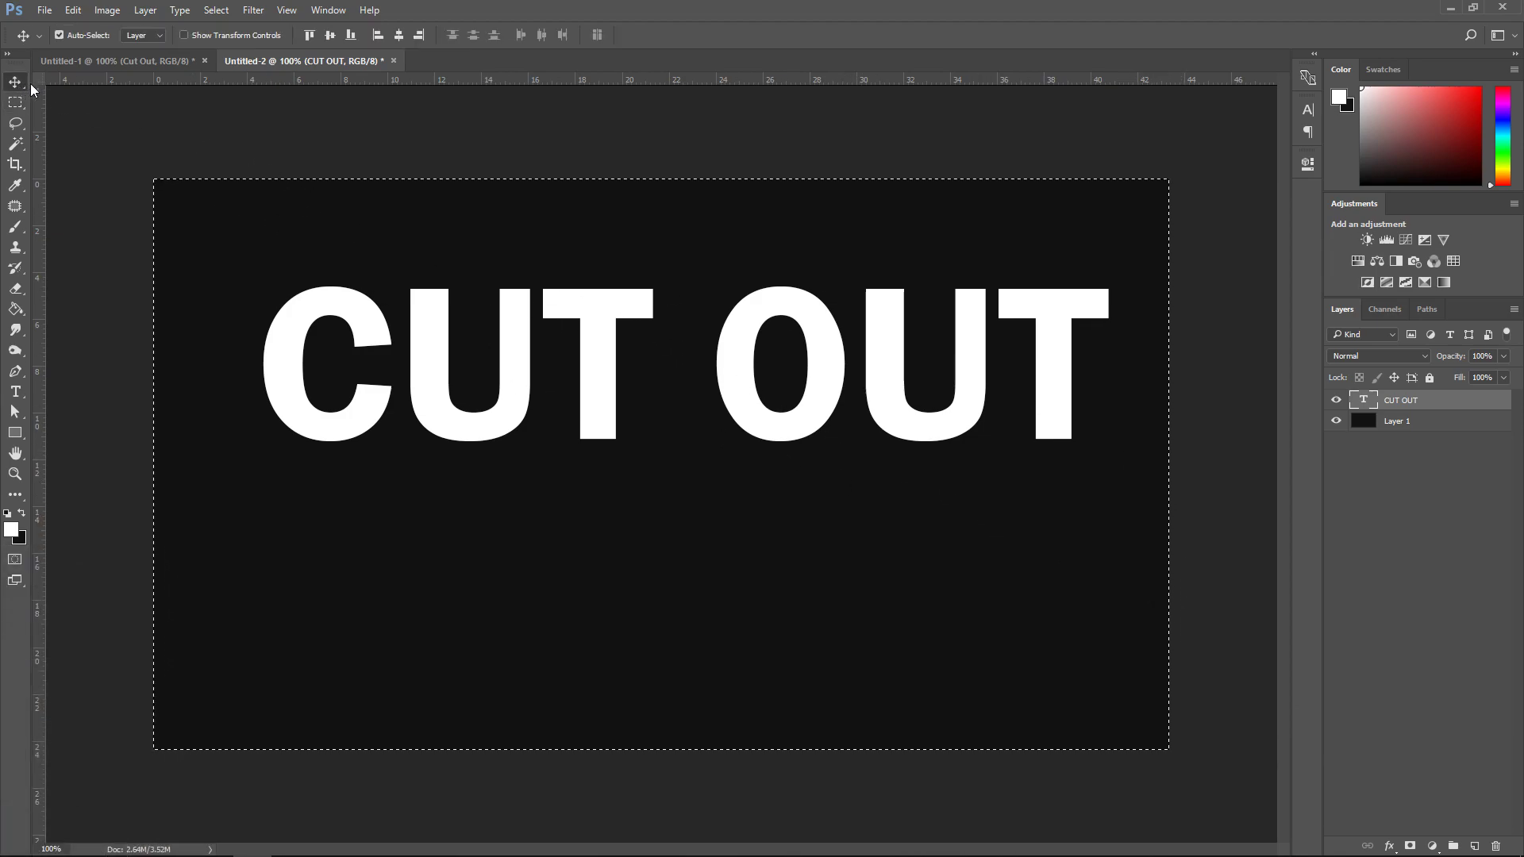
click(329, 35)
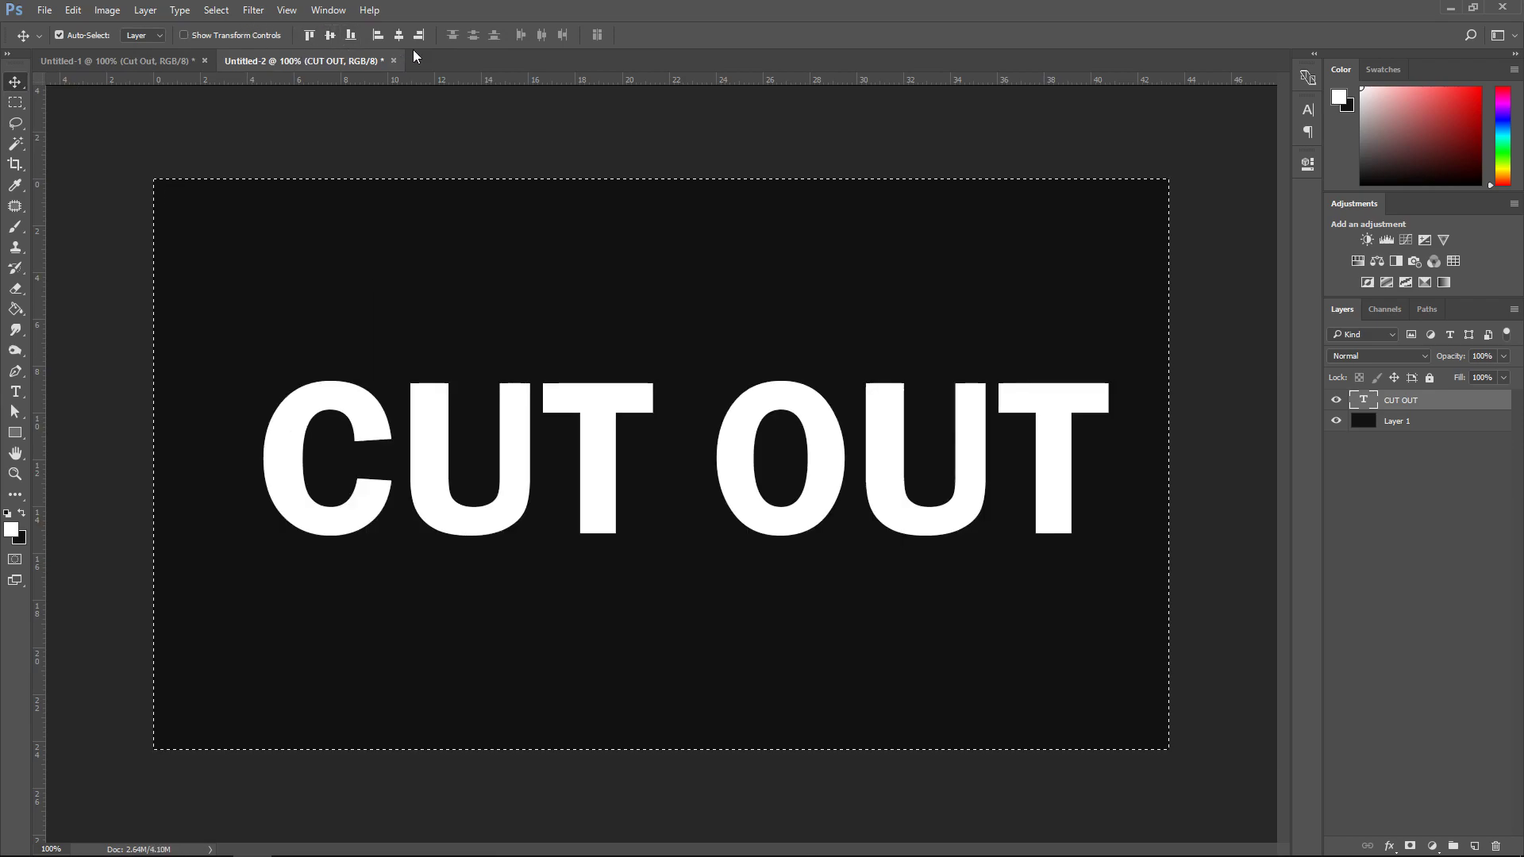
click(396, 35)
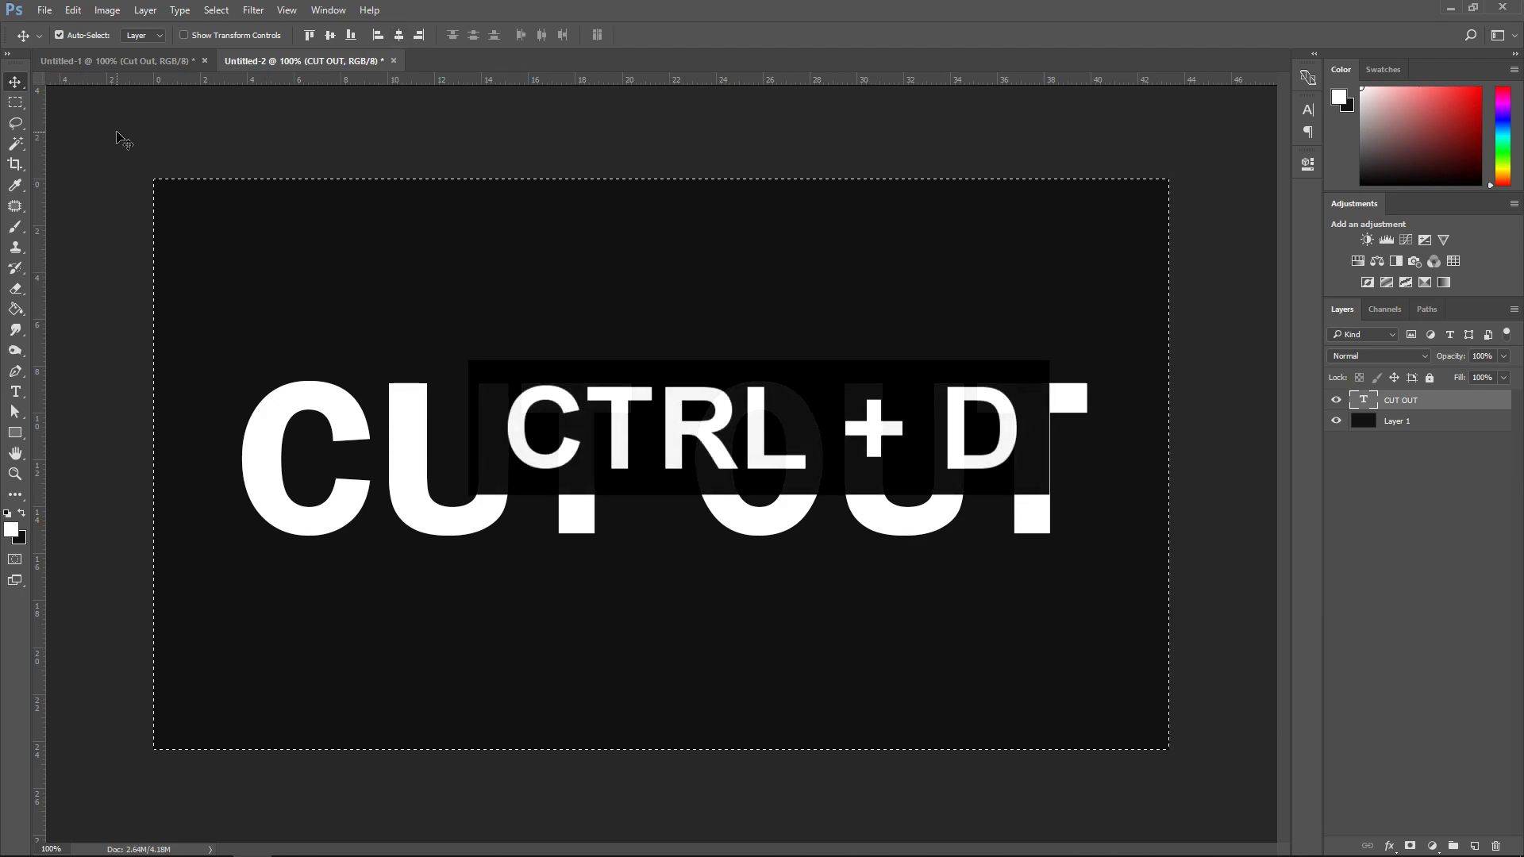
key(ctrl+d)
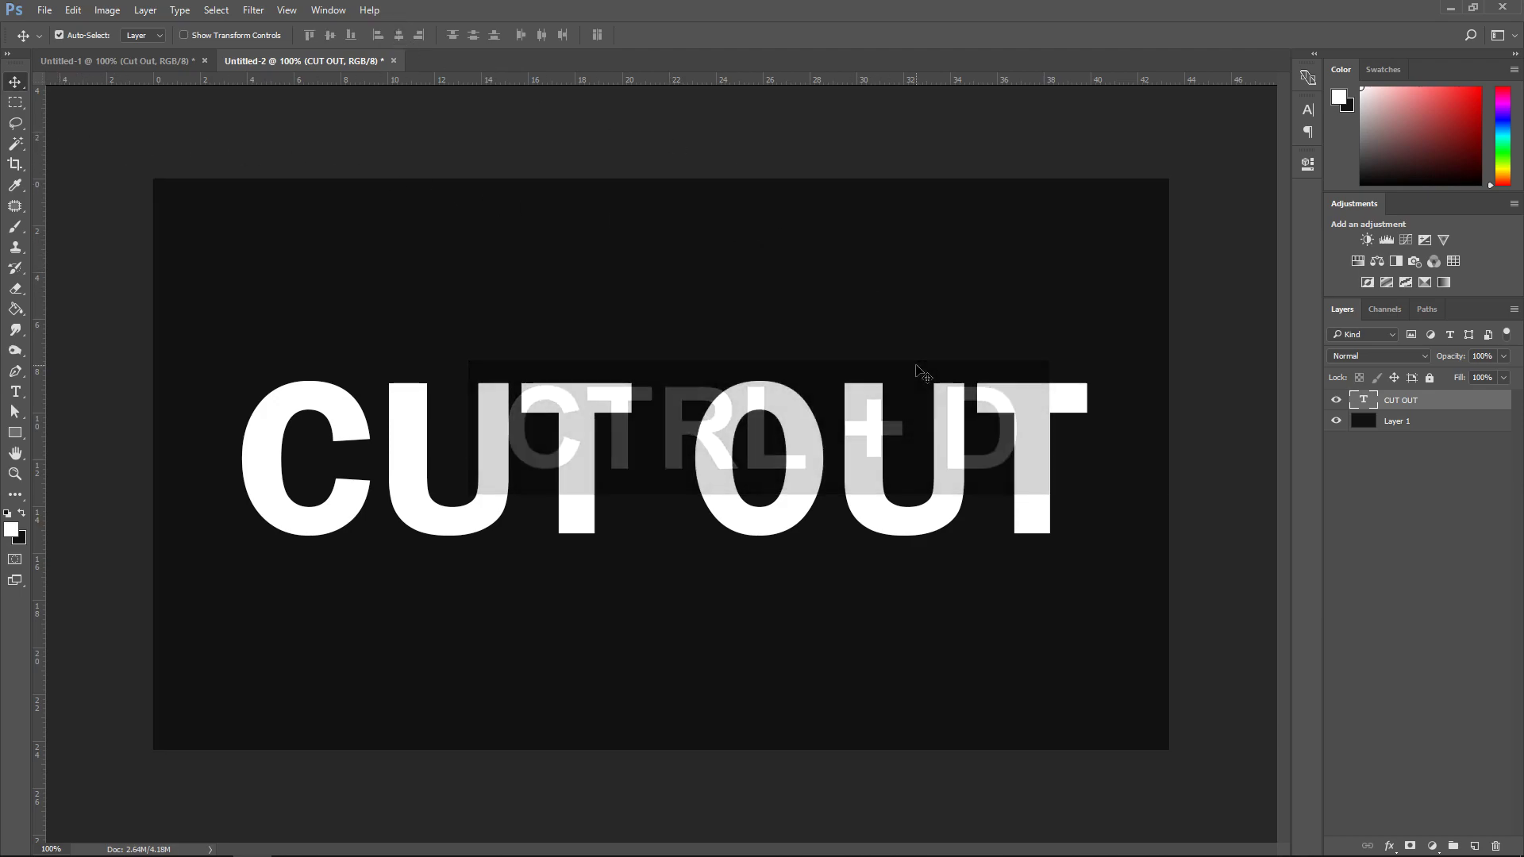
- Place the image beach-beach-chairs-blue-sky-1174732.jpg from the Video folder into the document
key(alt+Tab)
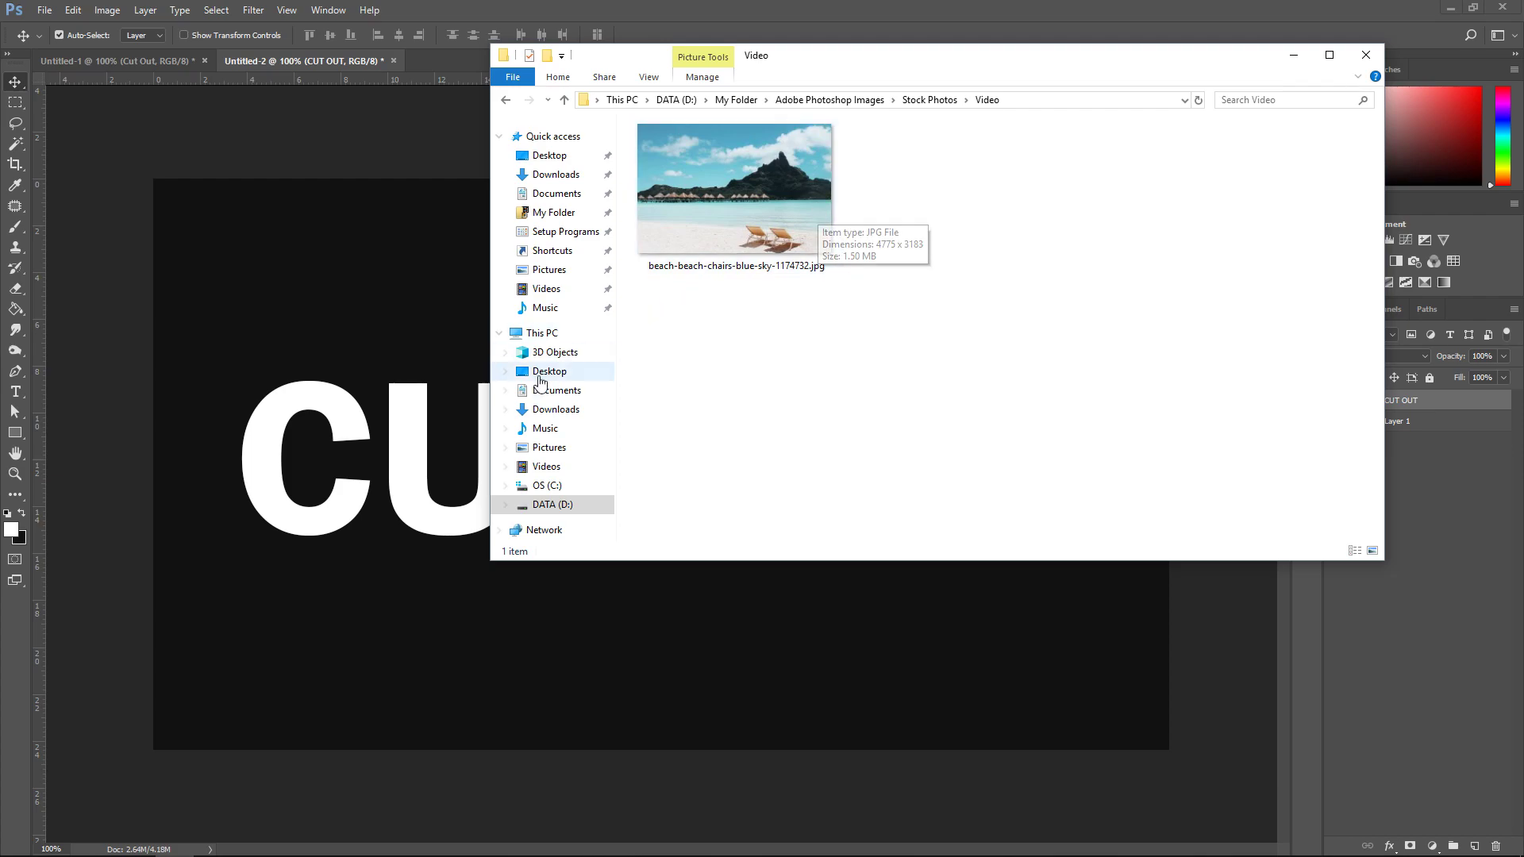
drag(727, 224, 395, 401)
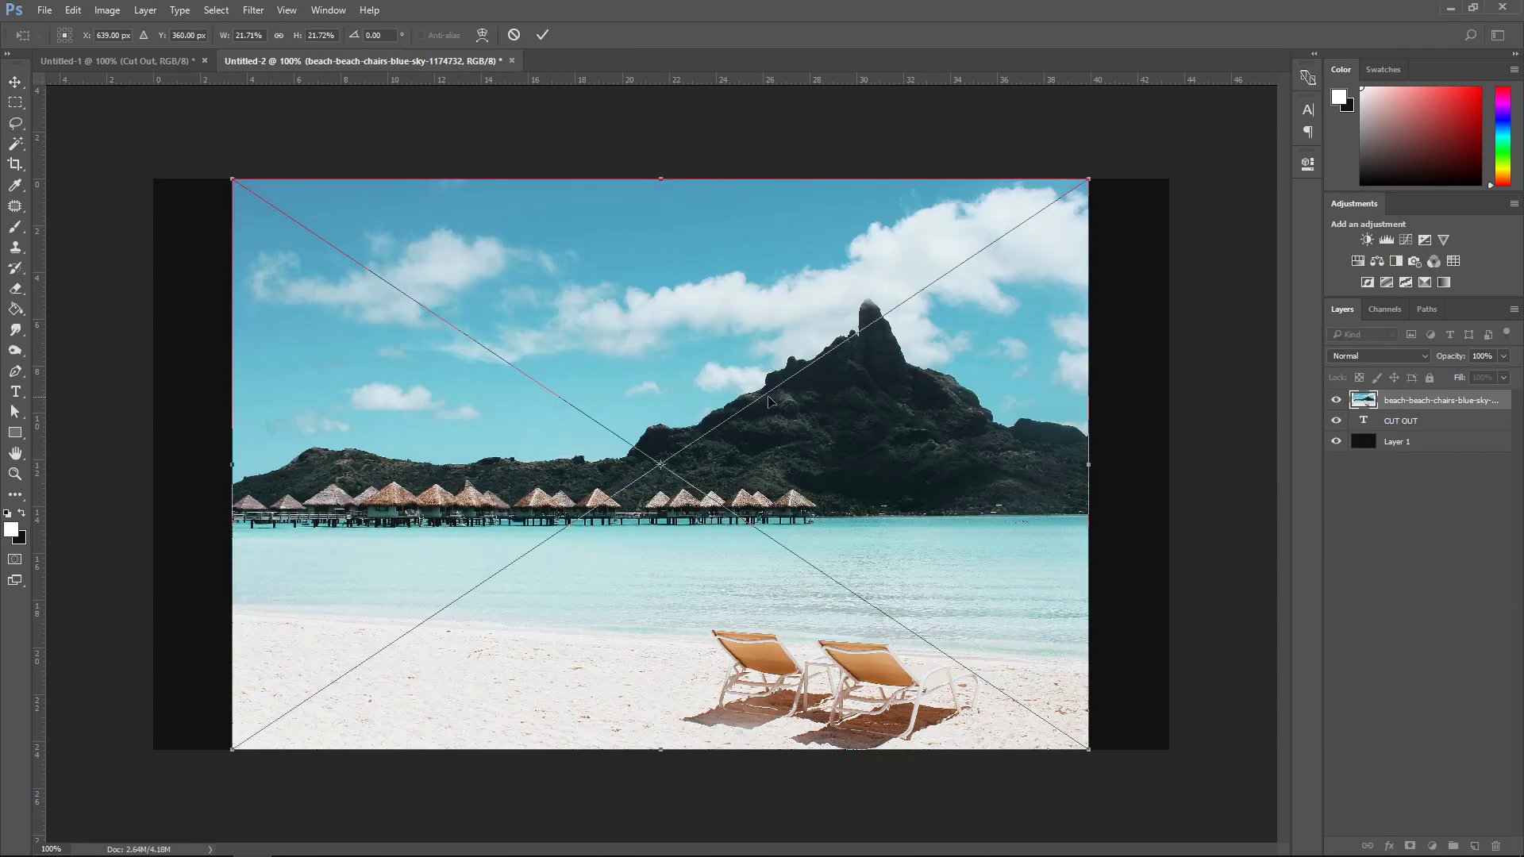
key(Return)
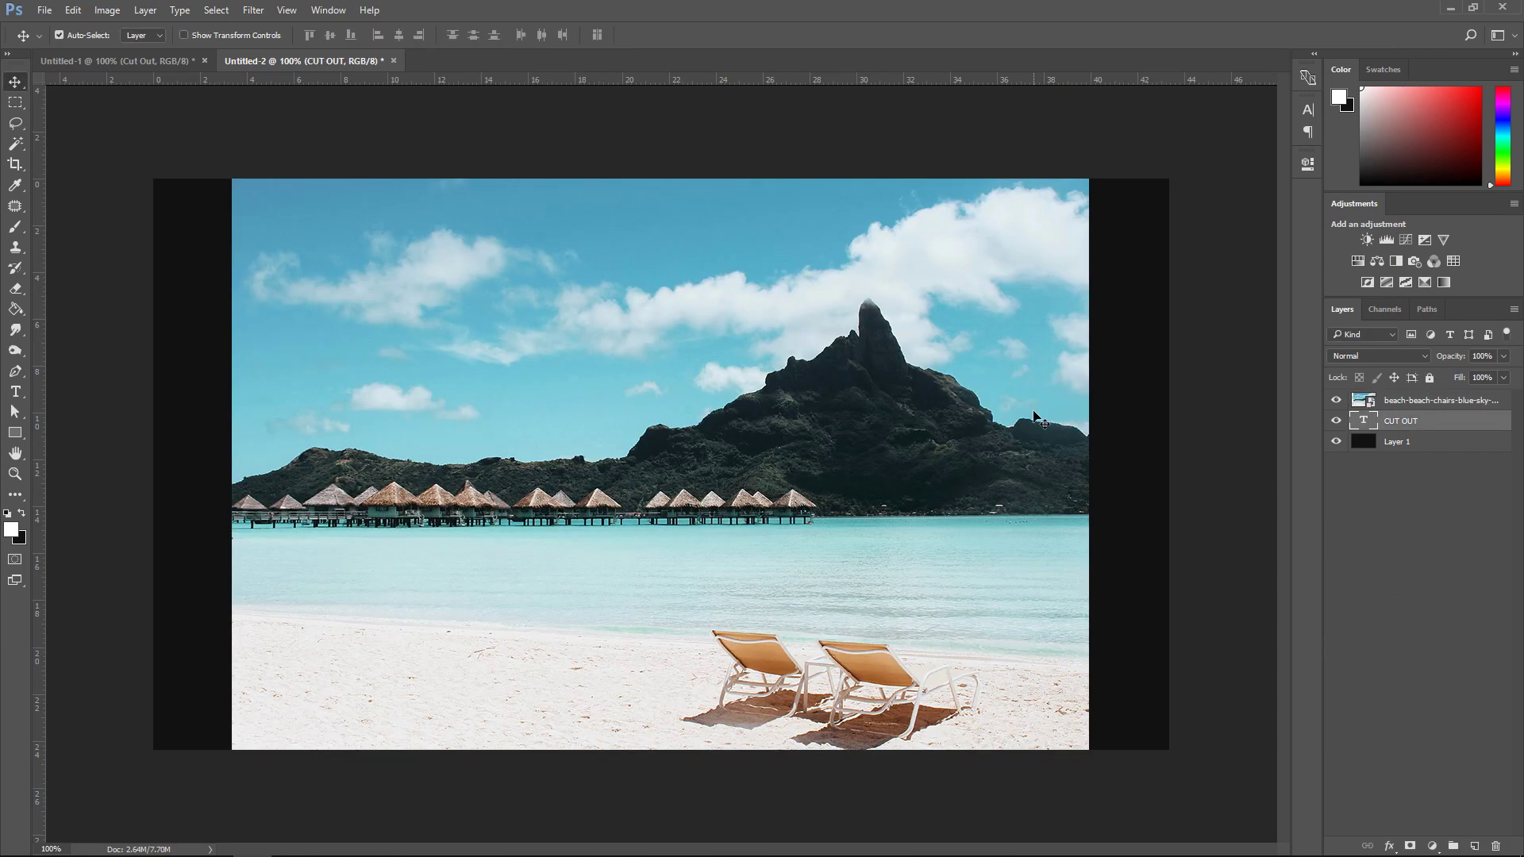
- Move the CUT OUT text layer above the beach photo and position the photo at the middle of the canvas
drag(1378, 411, 1428, 431)
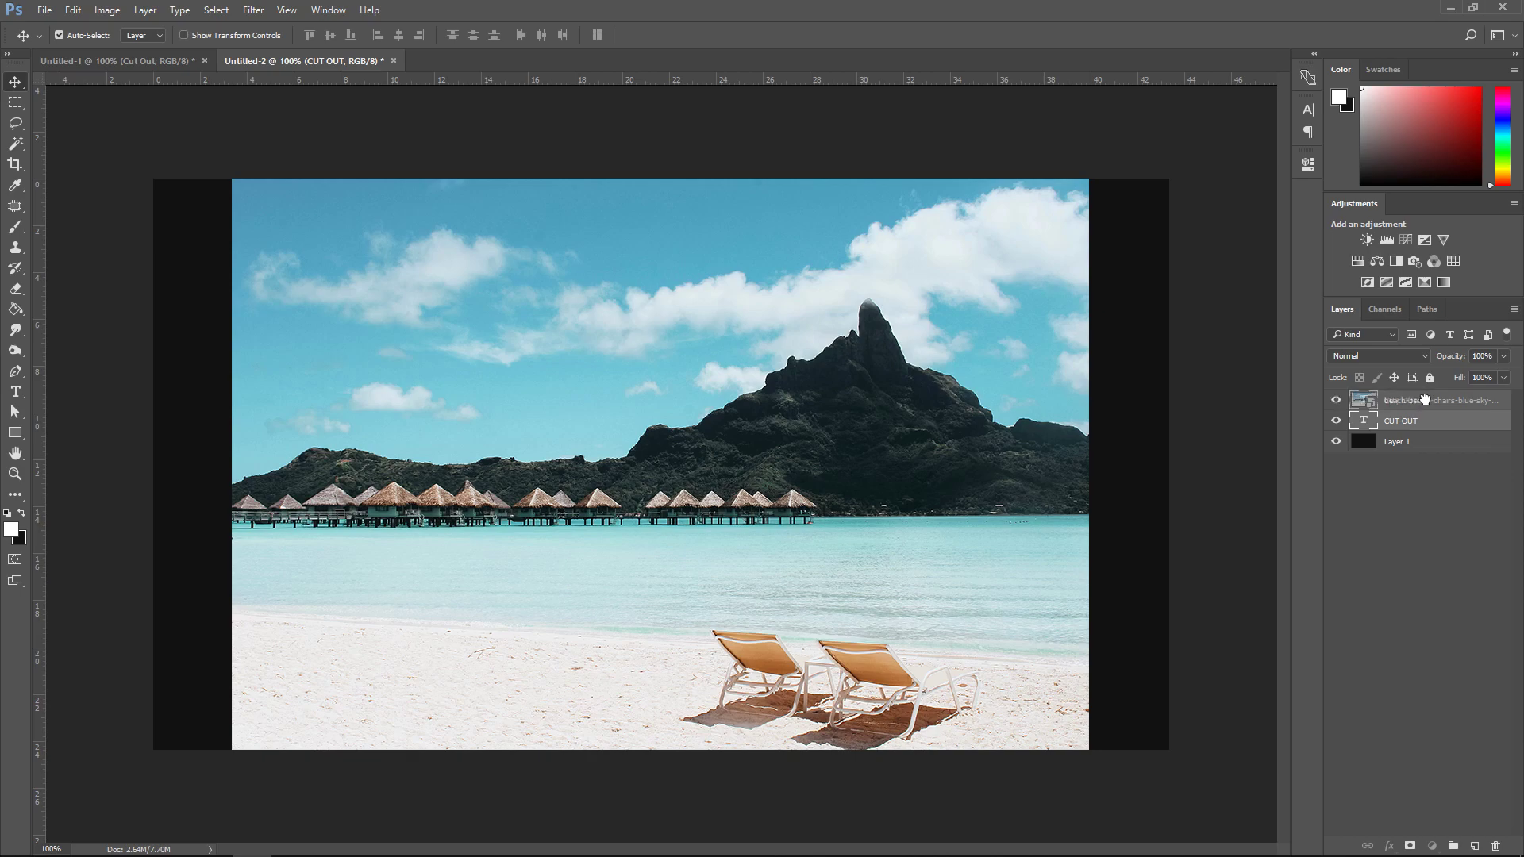
mouse_move(777, 305)
mouse_down()
mouse_move(774, 392)
mouse_move(767, 324)
mouse_move(799, 293)
mouse_move(682, 294)
mouse_move(750, 238)
mouse_move(765, 315)
mouse_up()
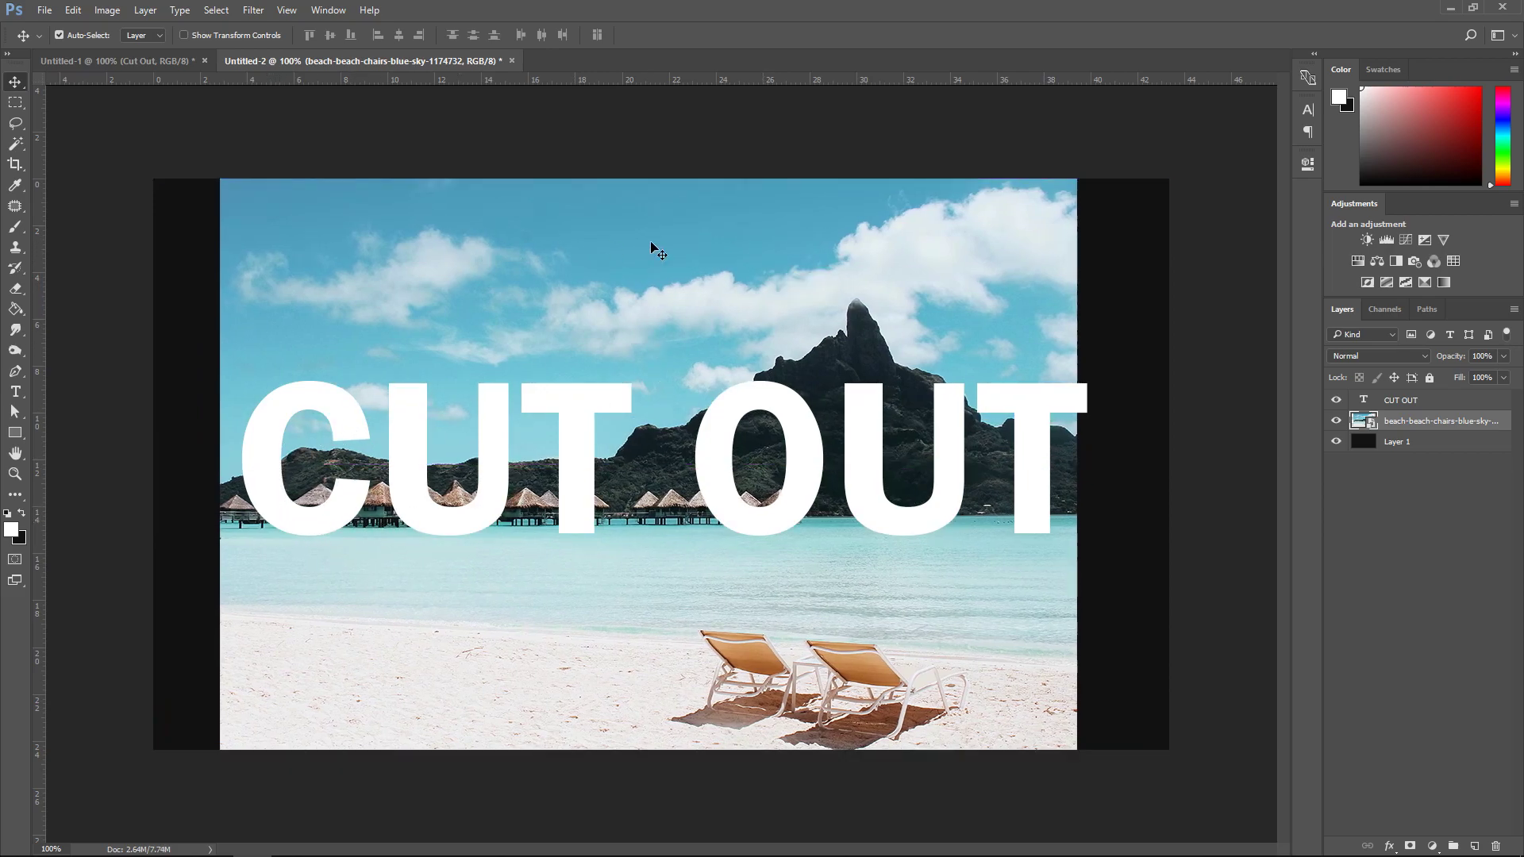
drag(564, 336, 591, 288)
key(m)
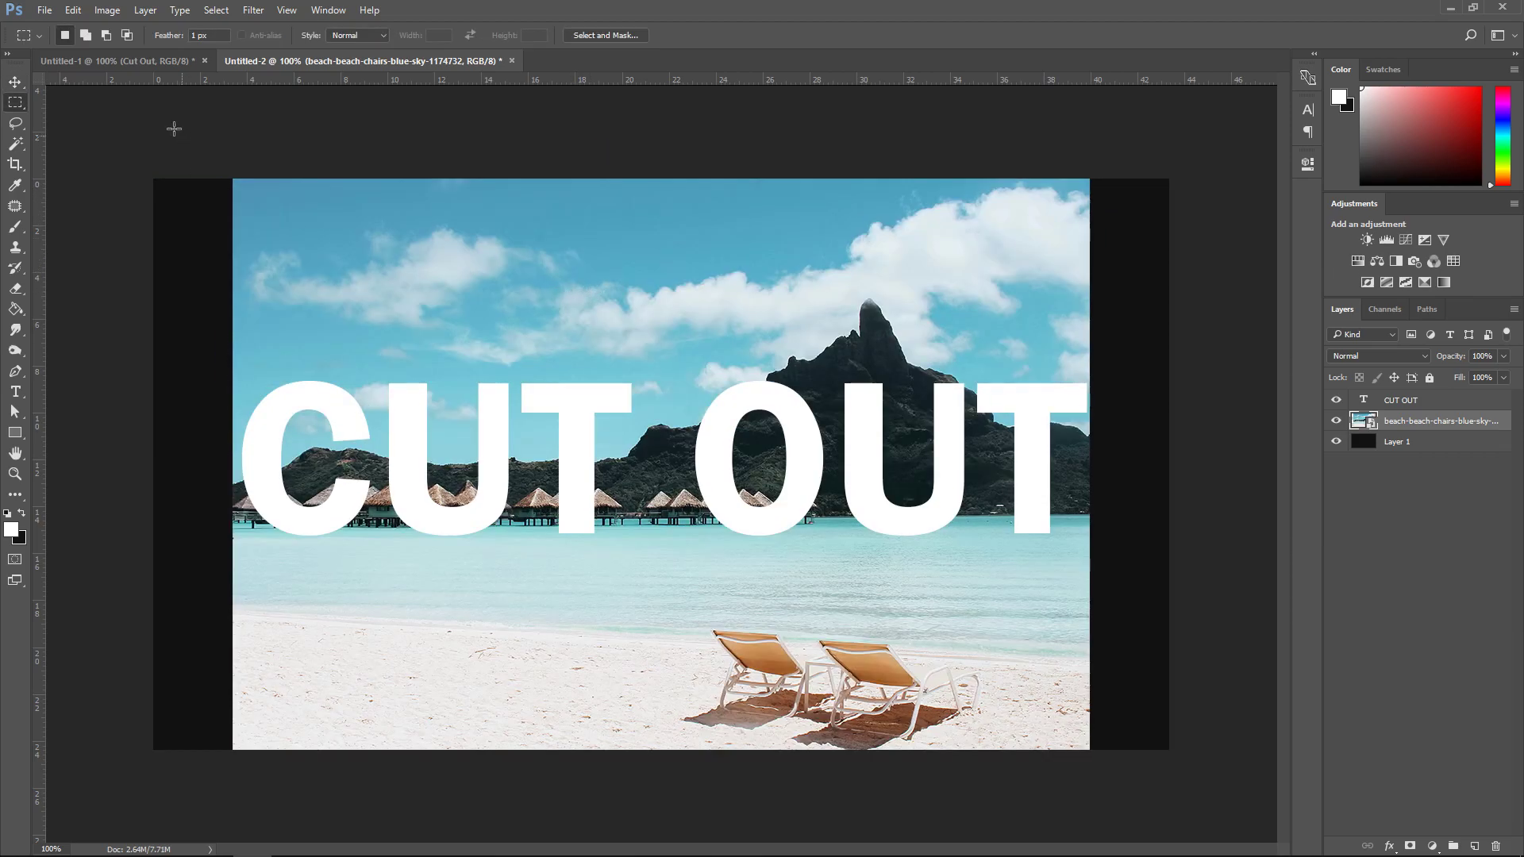
click(15, 82)
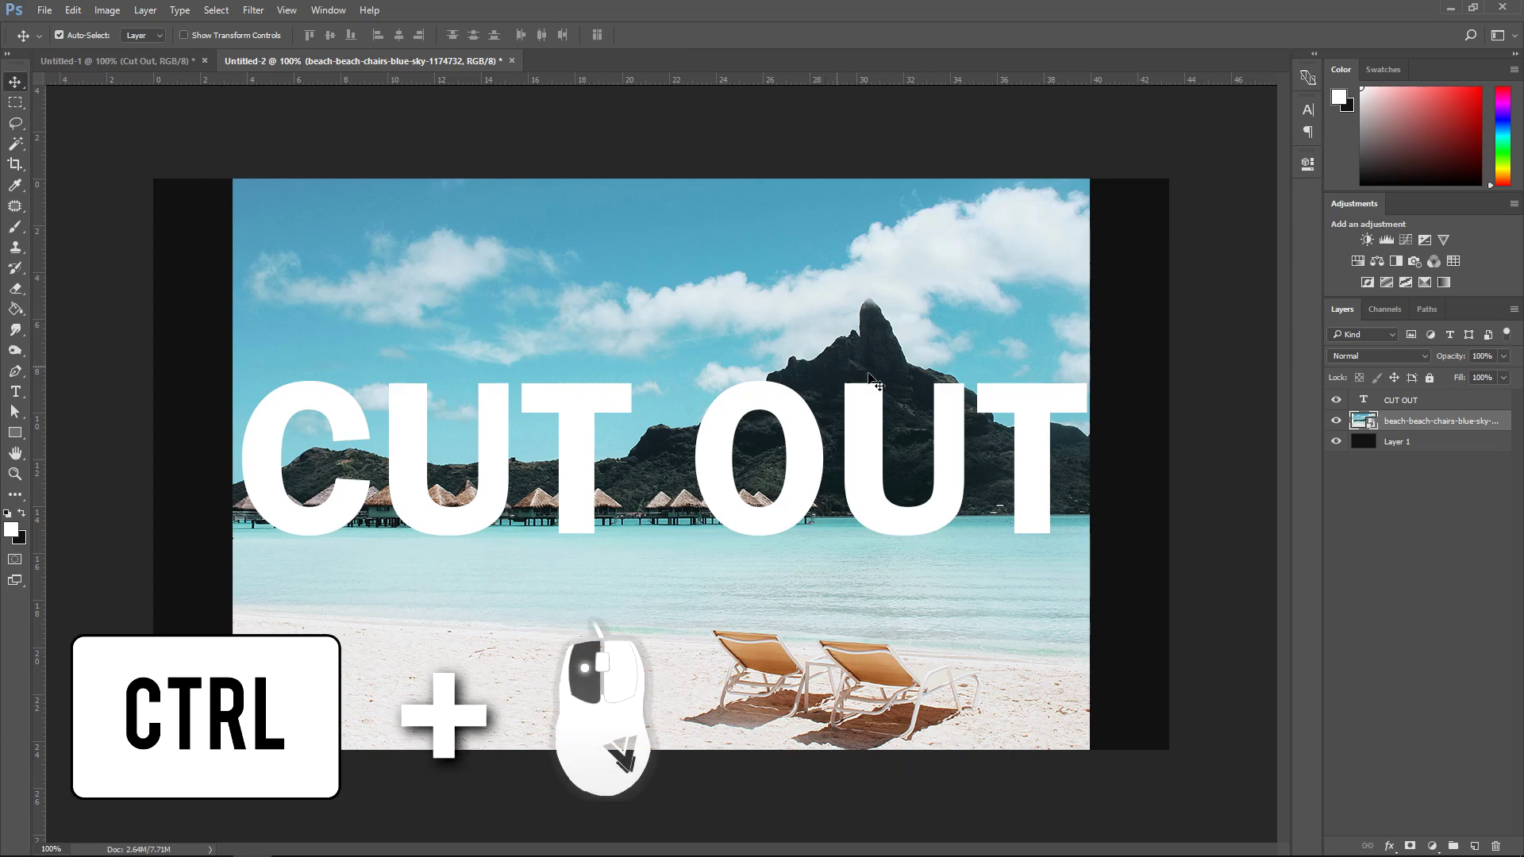
- Copy the text-shaped area of the beach photo to a new layer, and hide the original photo and CUT OUT text layers
key(ctrl)
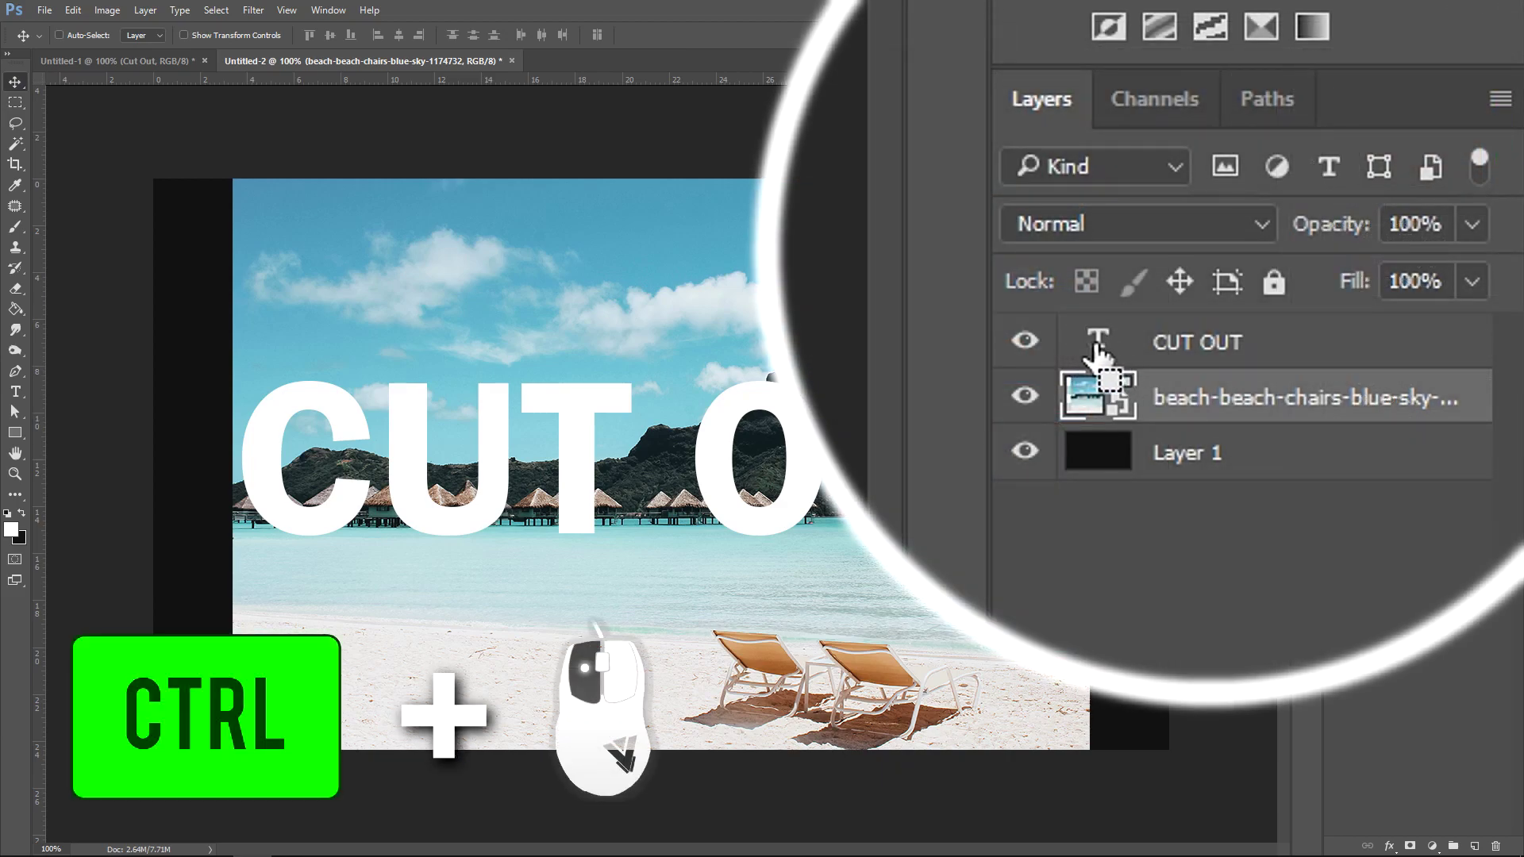
ctrl+click(1098, 343)
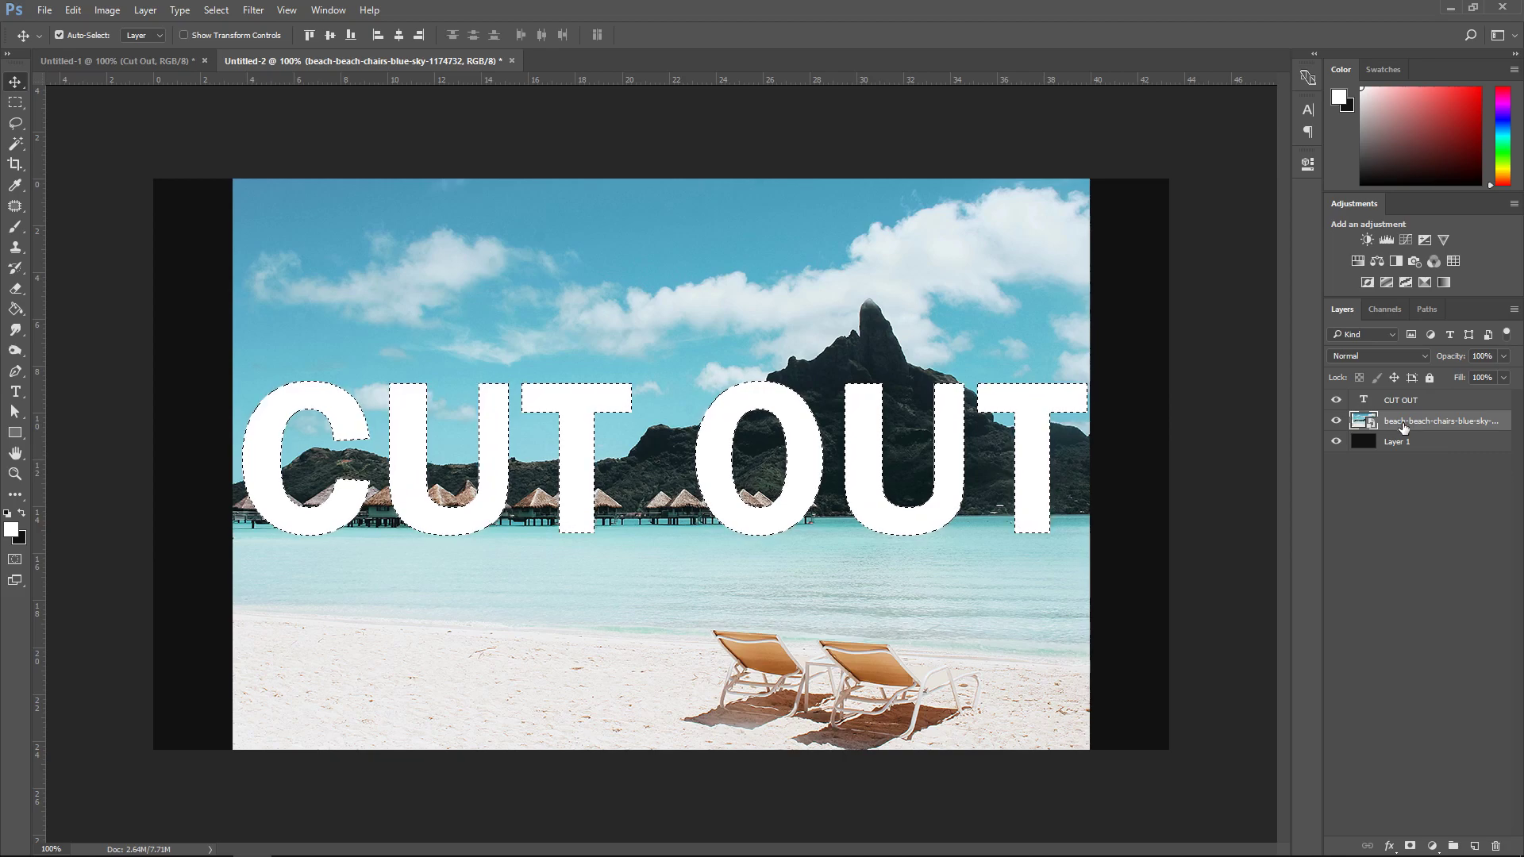
key(ctrl+j)
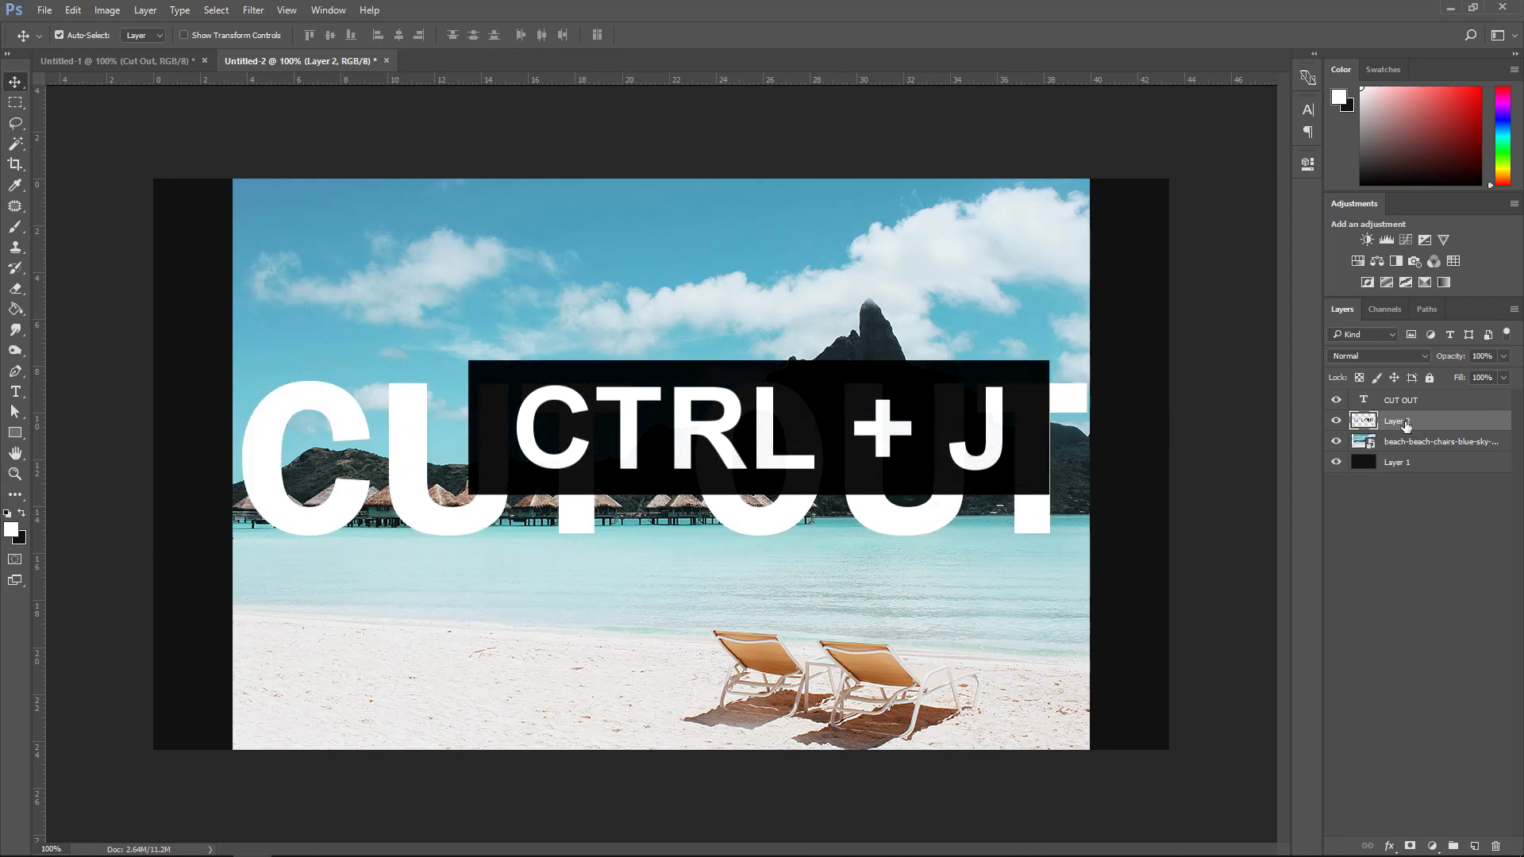
click(1336, 442)
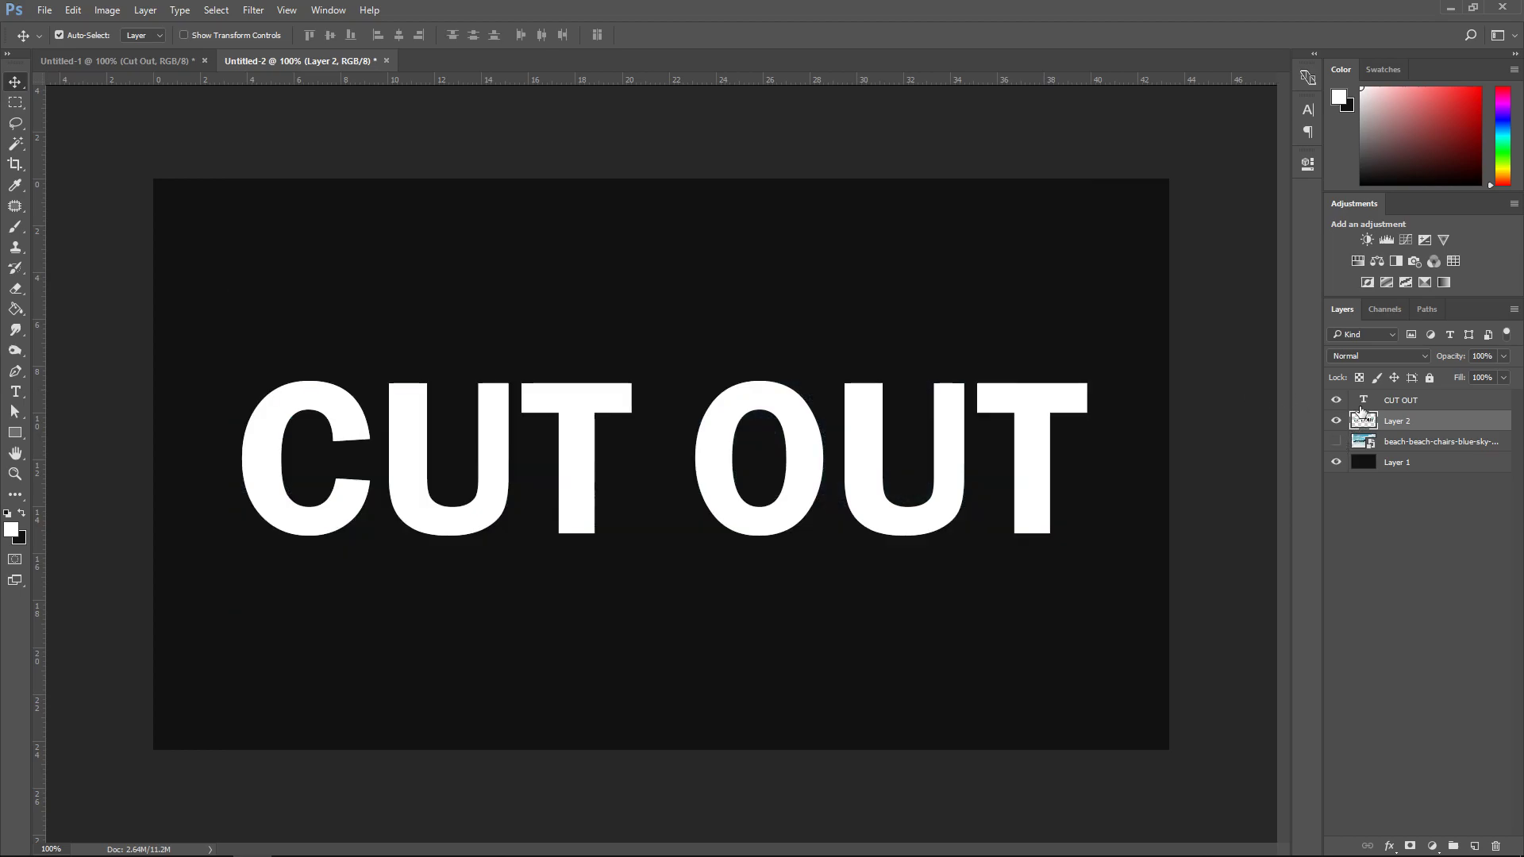
click(1336, 401)
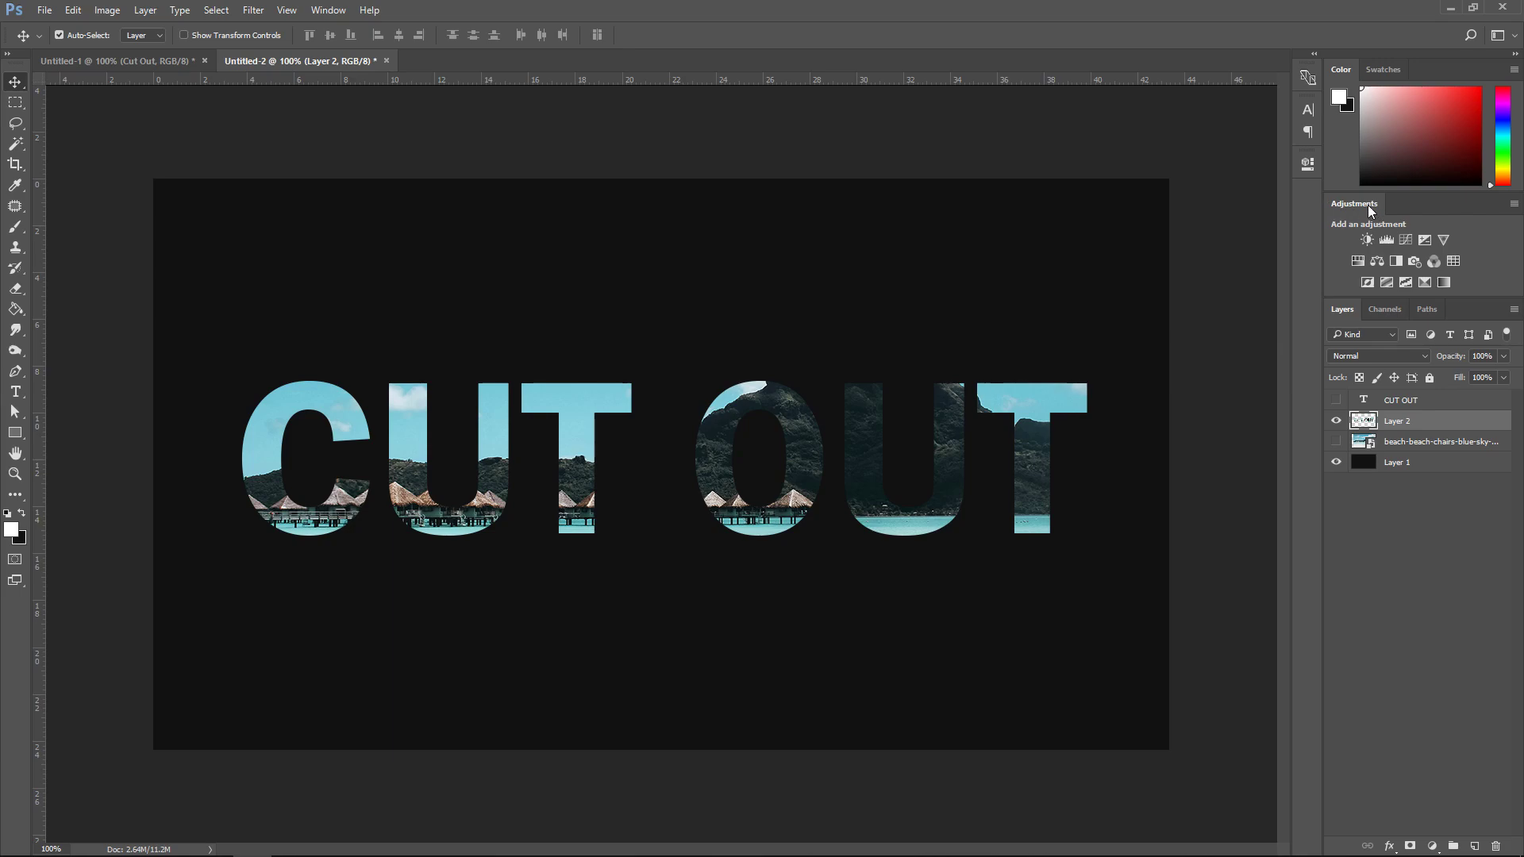
- Add a Hue/Saturation adjustment layer above the photo-filled letters and raise the saturation slightly
click(335, 15)
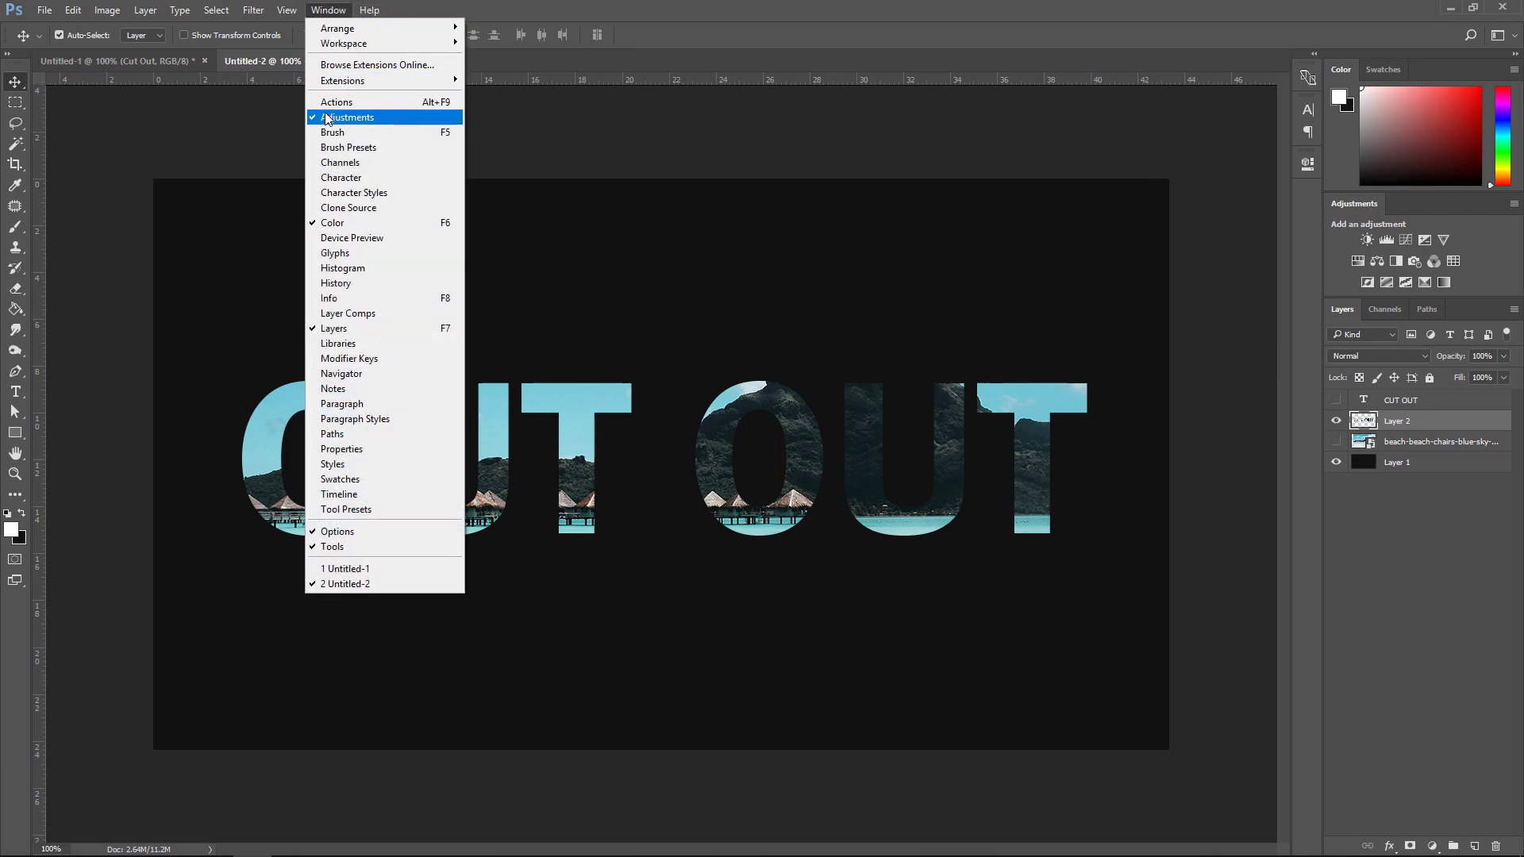
click(1470, 355)
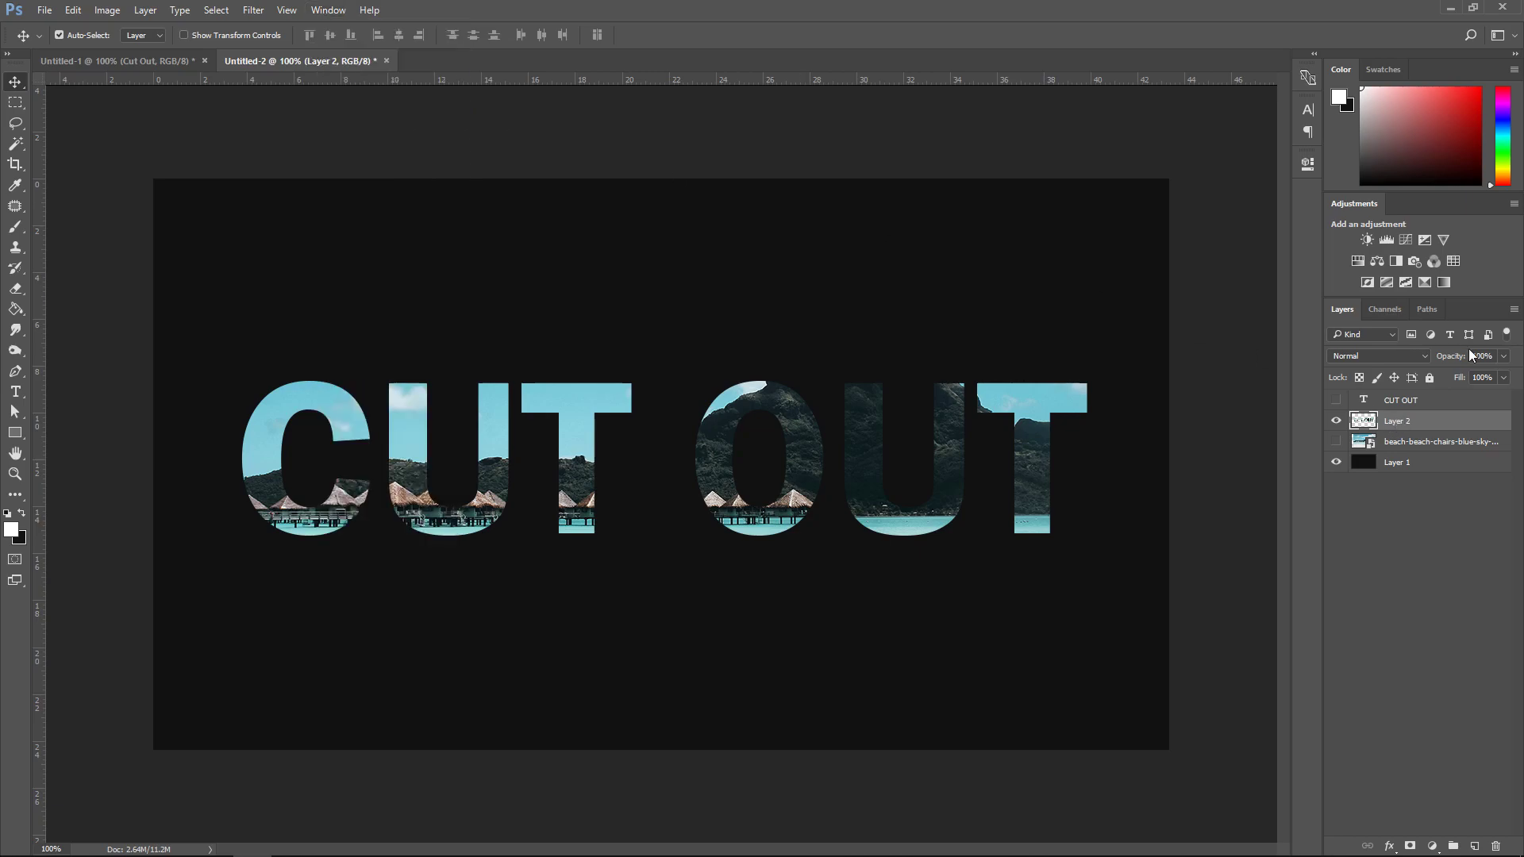
click(1356, 260)
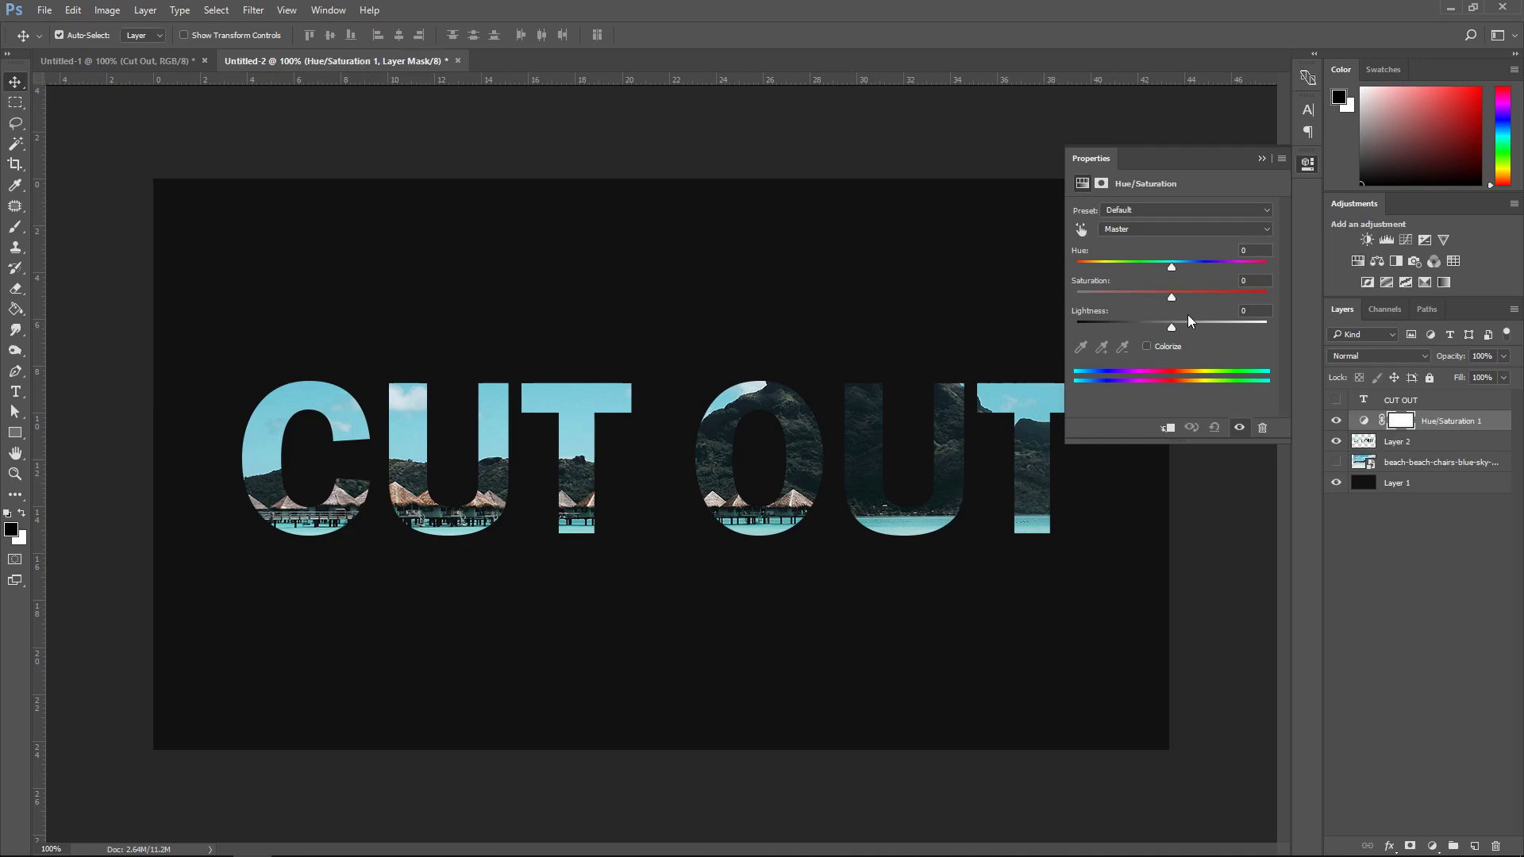
drag(1172, 302, 1194, 301)
- Add a Brightness/Contrast adjustment layer with brightness 13 and contrast 23
click(1366, 240)
drag(1172, 249, 1194, 284)
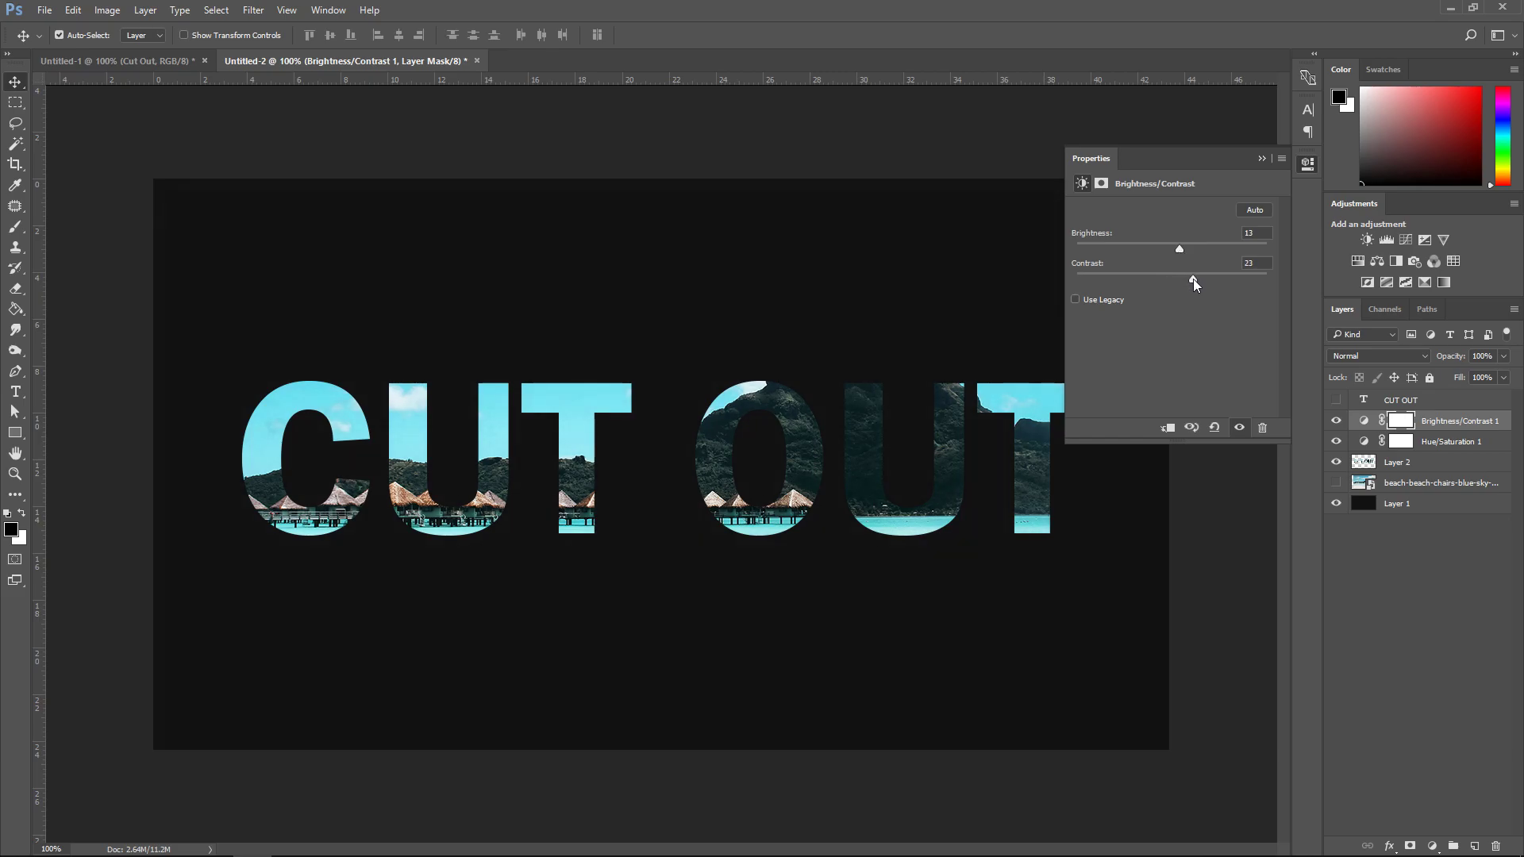
click(1262, 160)
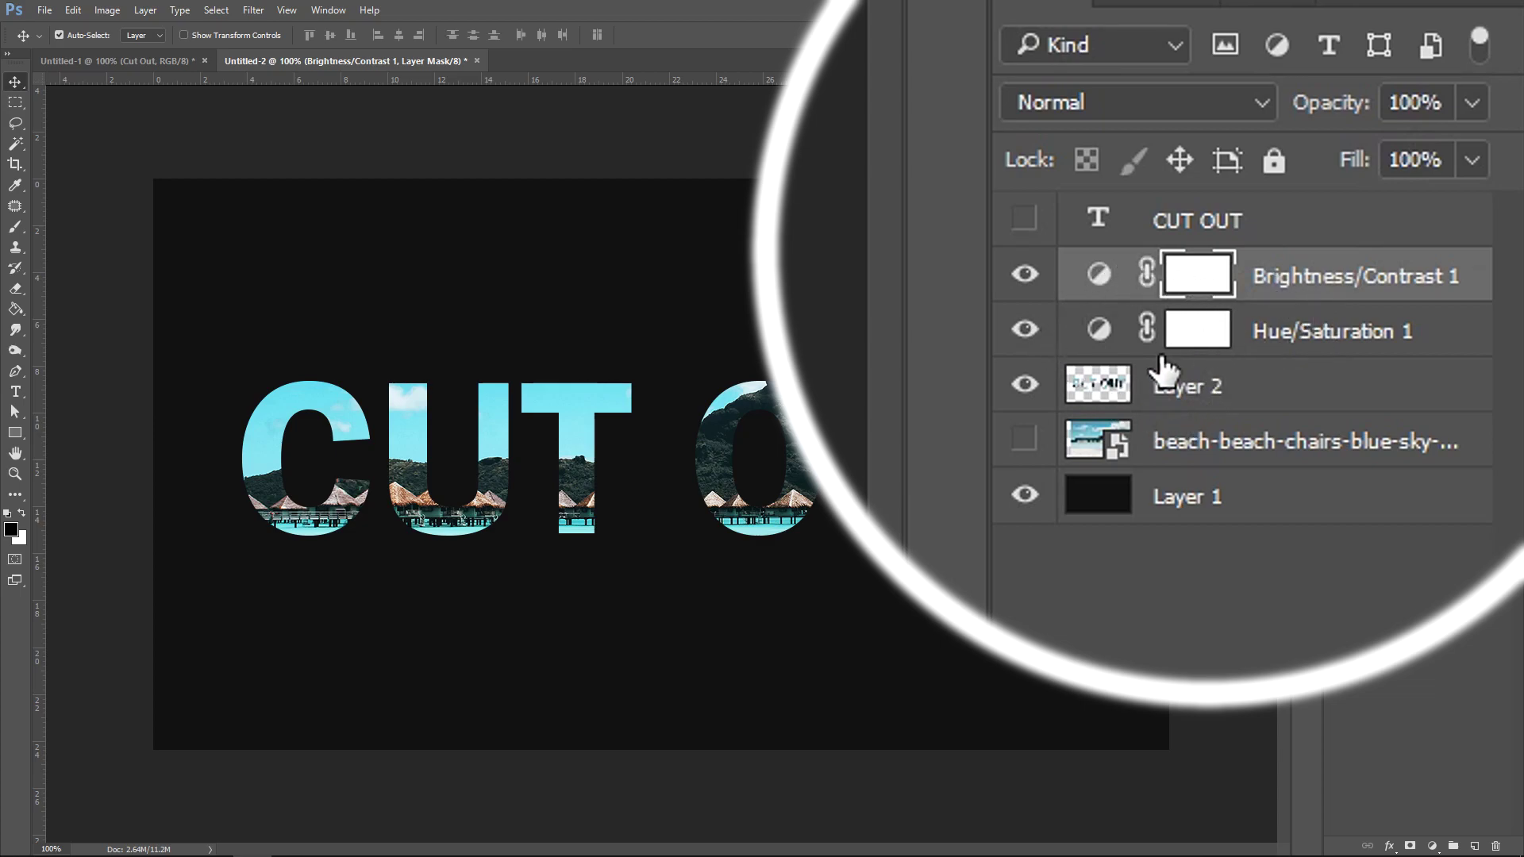
- Clip the Hue/Saturation and Brightness/Contrast adjustment layers to the photo-filled letters on Layer 2
key(alt)
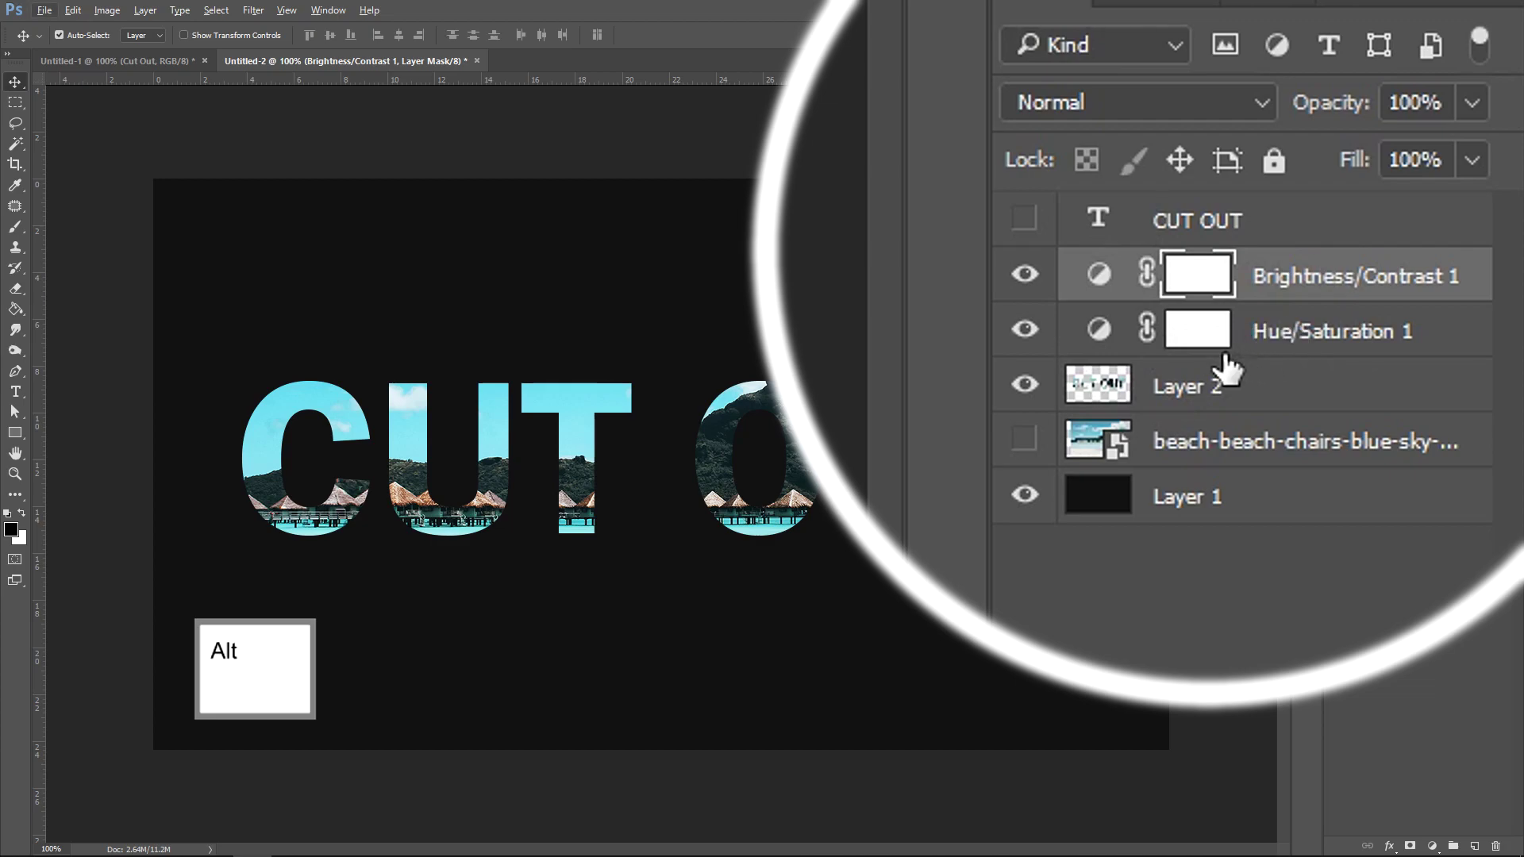
key(alt)
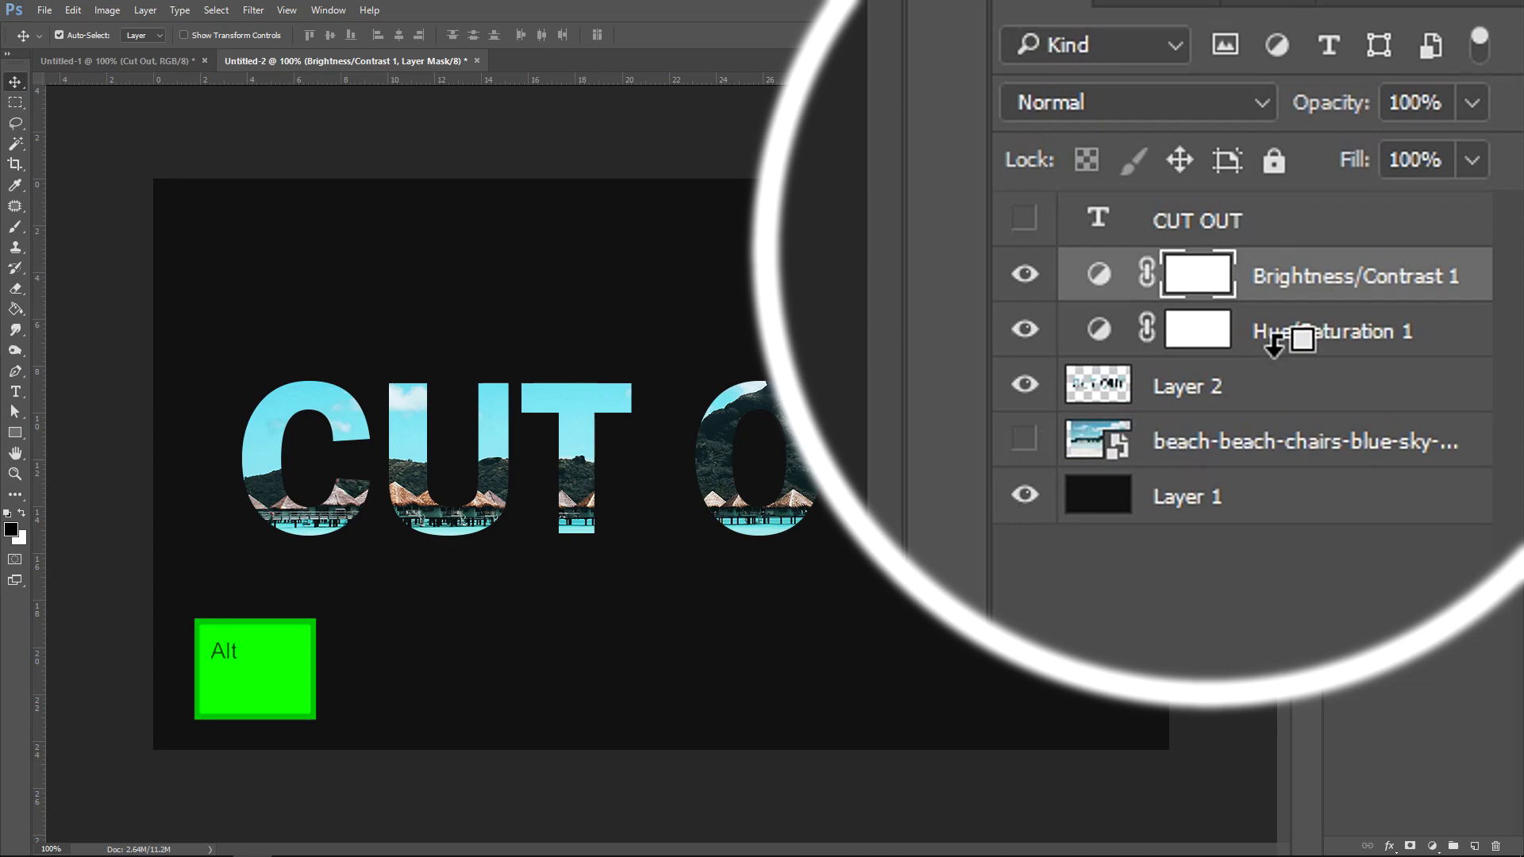
alt+click(1291, 348)
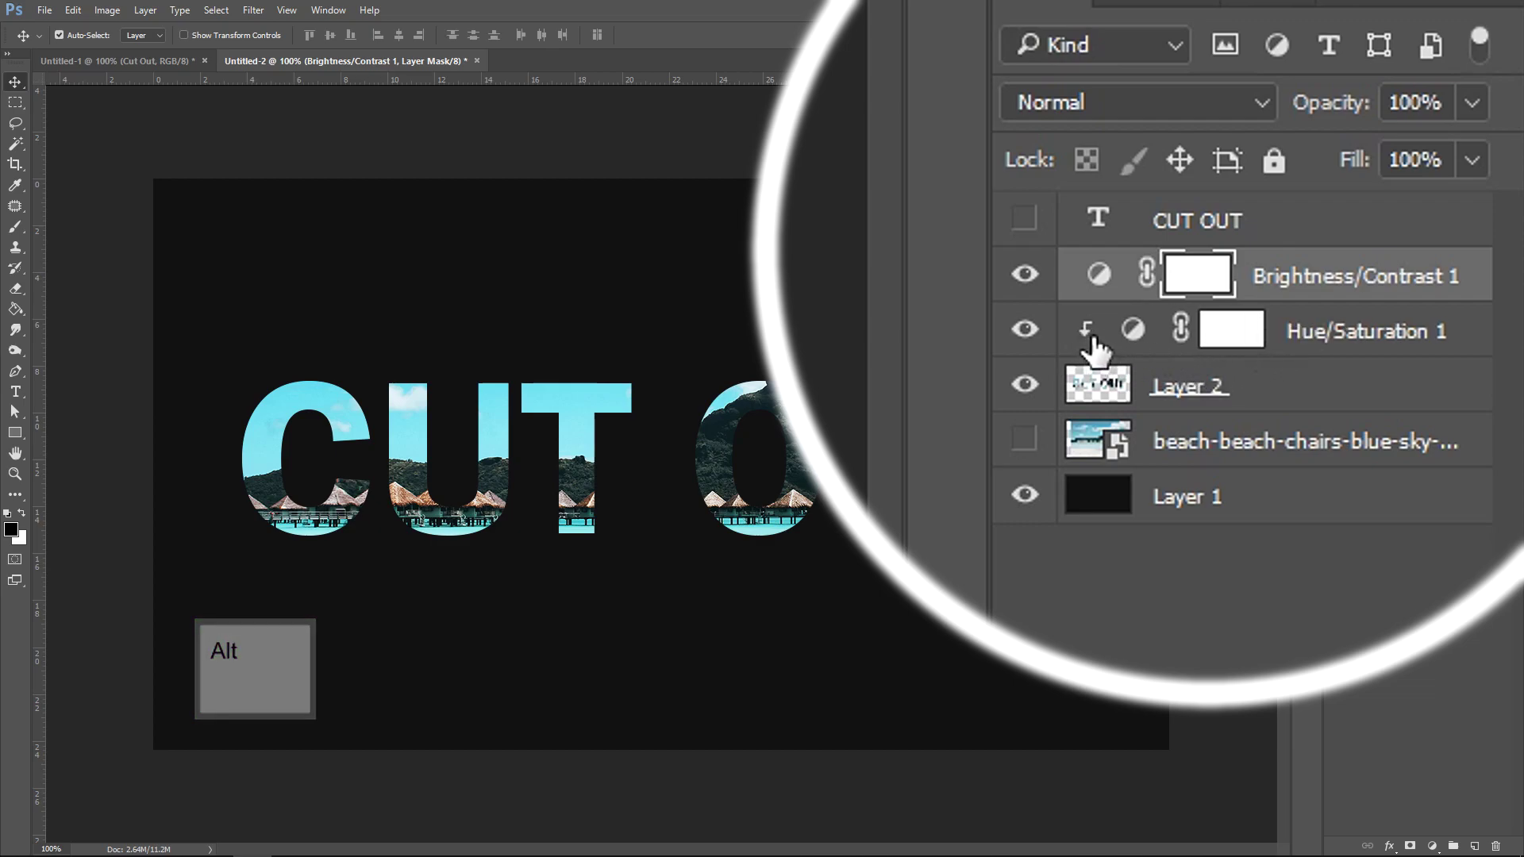
alt+click(1283, 300)
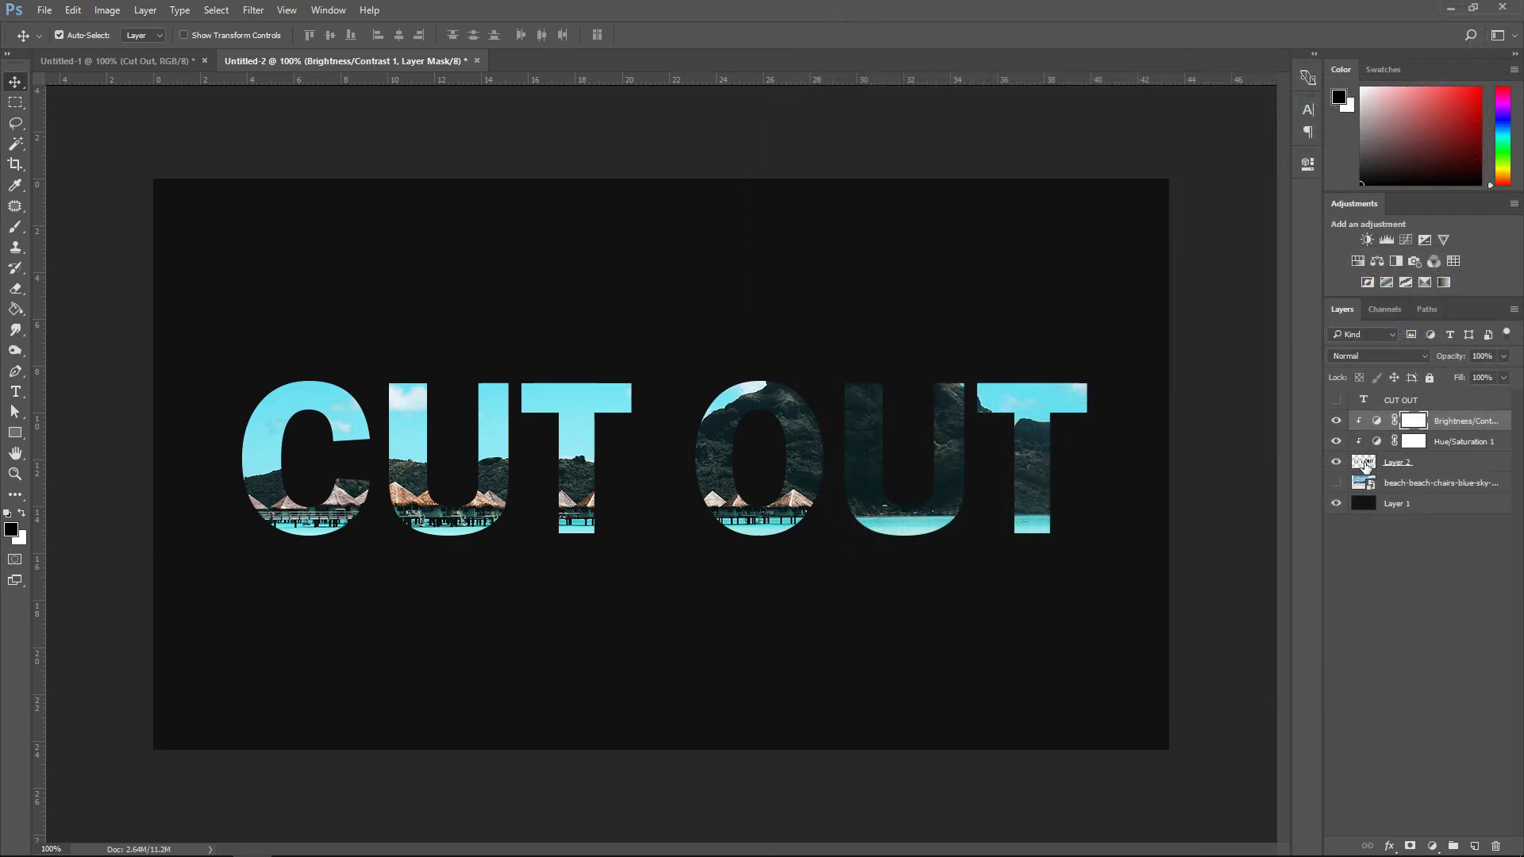
key(alt+bracketleft)
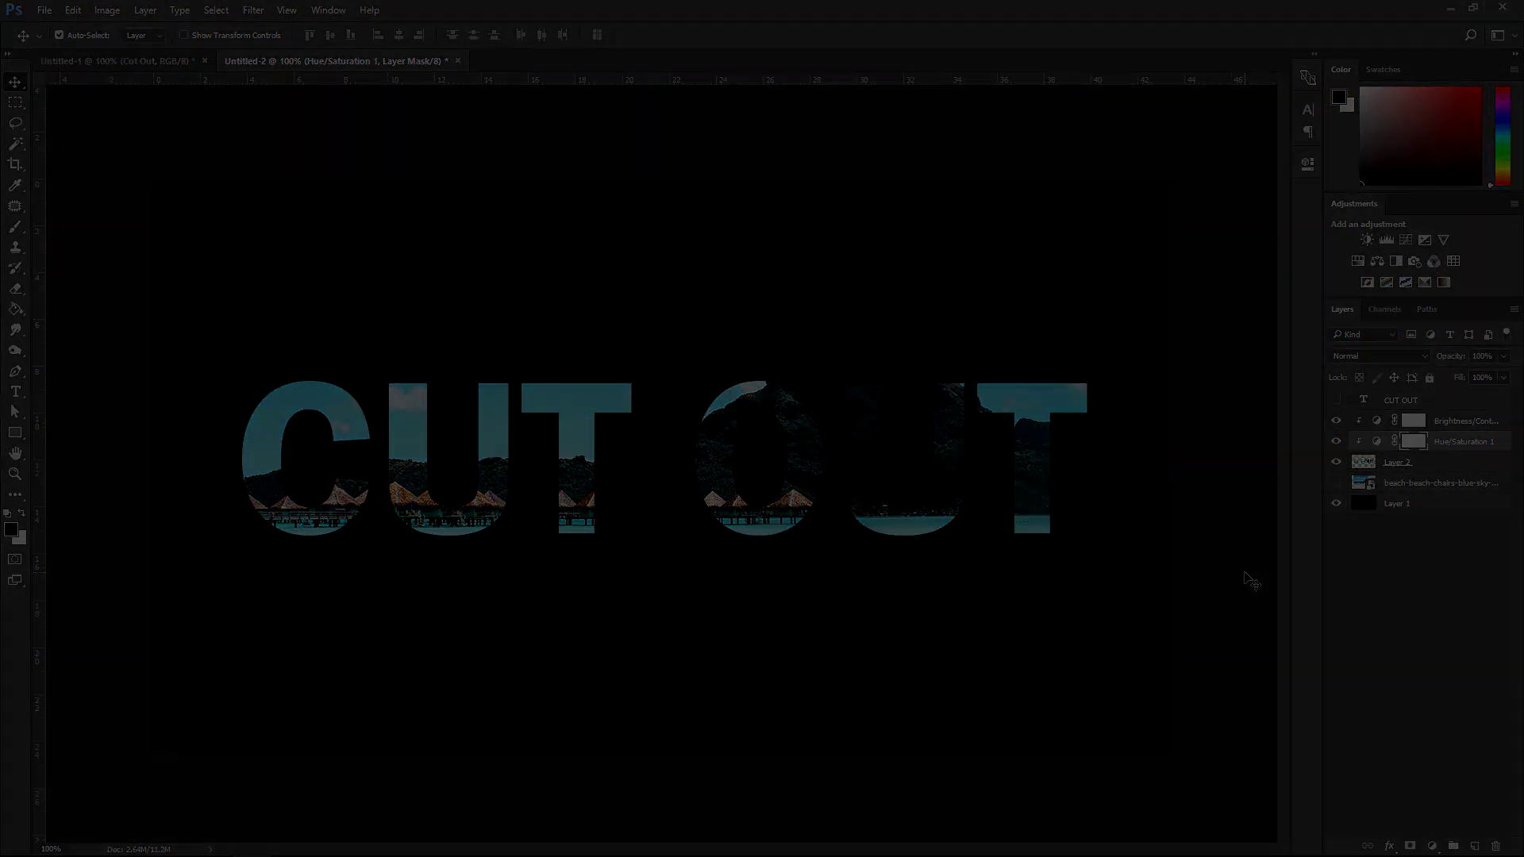